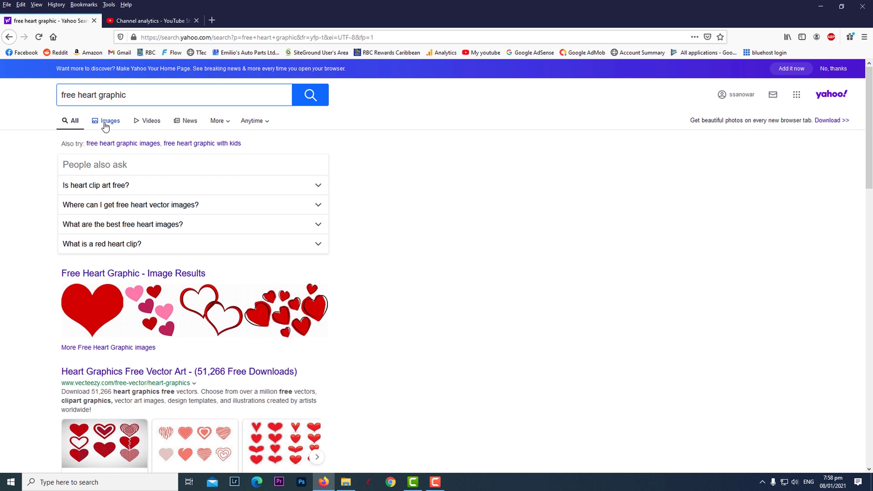
# - Save the pink sketch heart from Yahoo Image Search as a full-size PNG
pyautogui.click(105, 122)
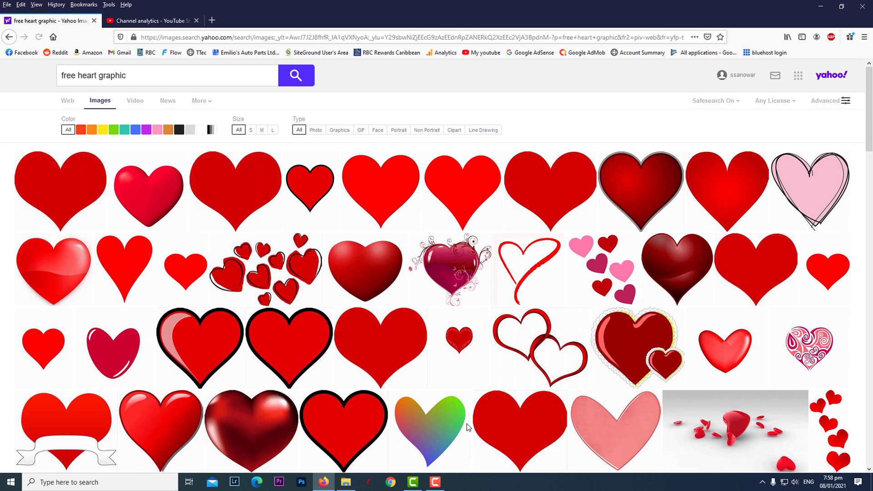
pyautogui.click(809, 196)
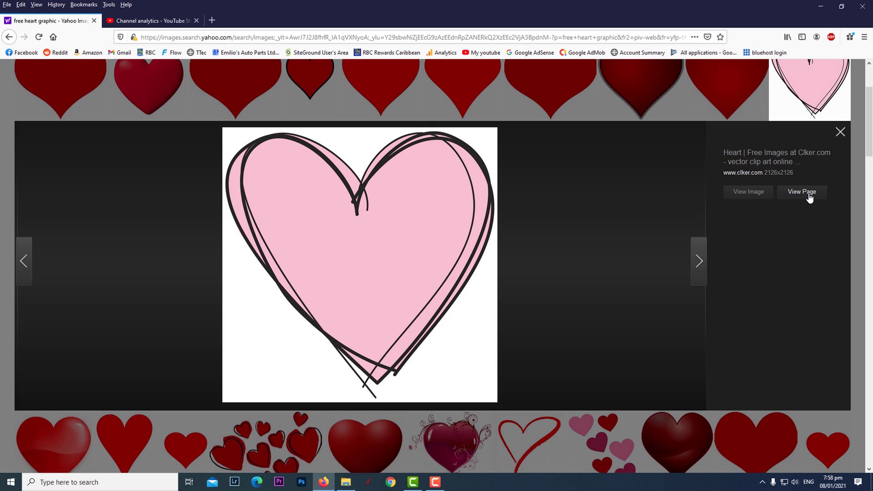
pyautogui.click(809, 195)
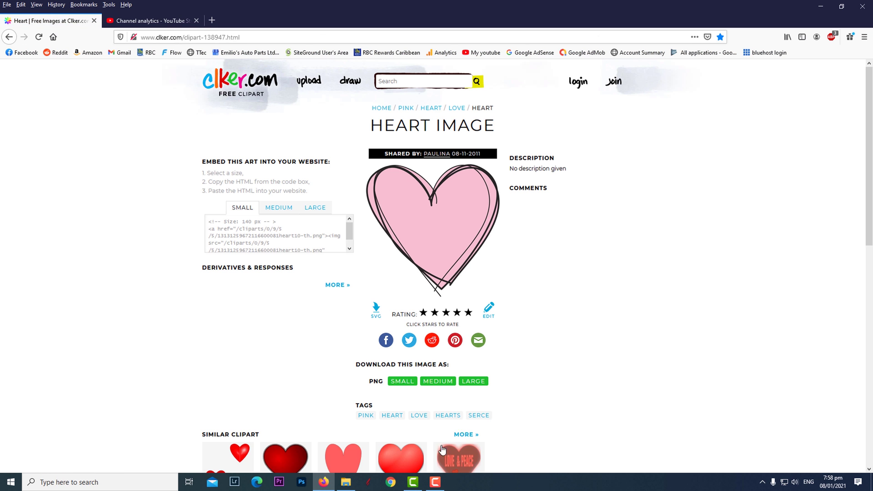
pyautogui.click(479, 385)
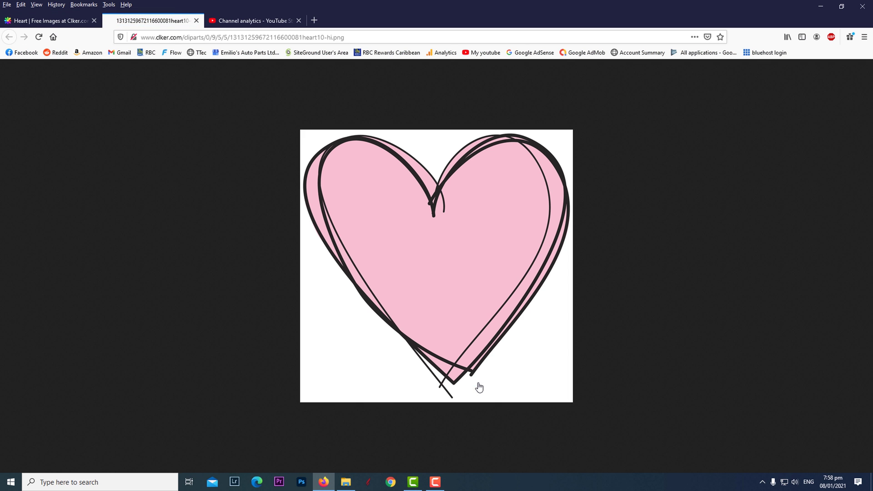
pyautogui.rightClick(462, 253)
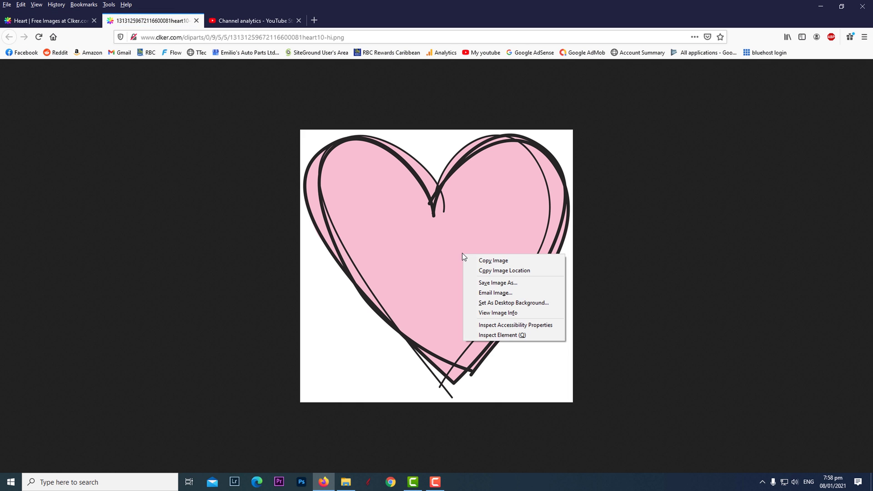
pyautogui.click(501, 283)
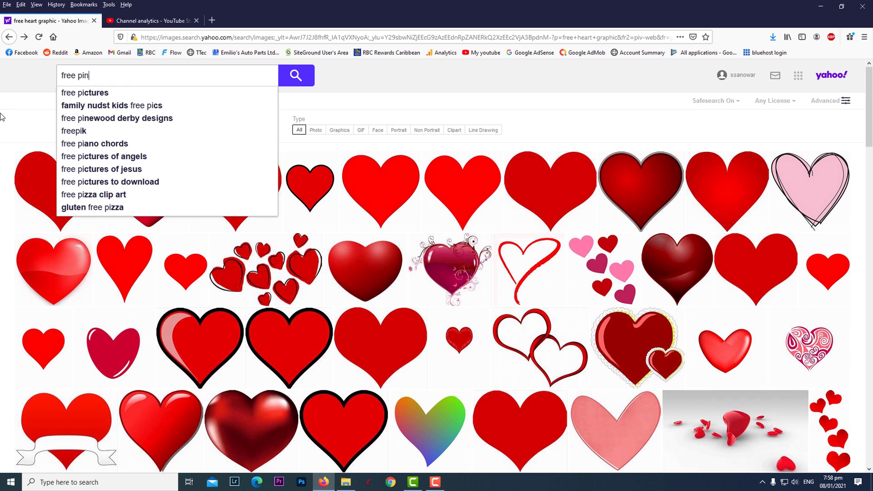
# - Search 'pink zebra graphic' and download a pink-and-black zebra print clipart
pyautogui.write('nk z')
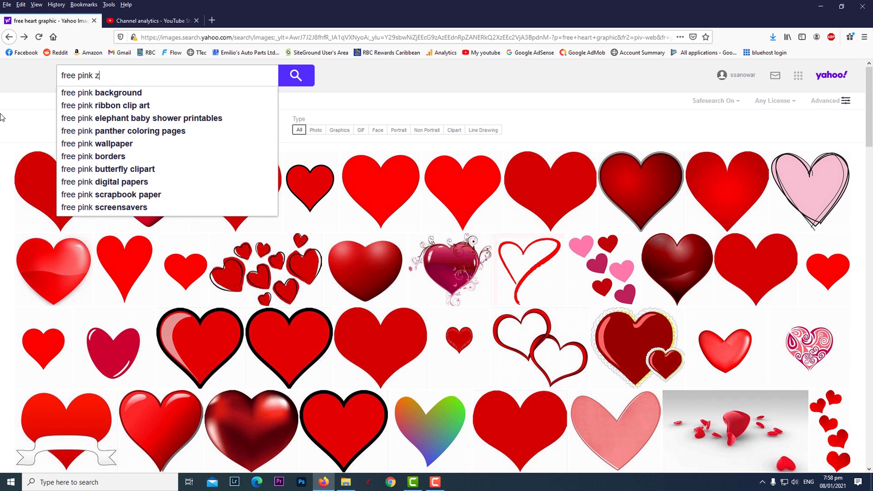
pyautogui.write('ebra graphic')
pyautogui.click(300, 78)
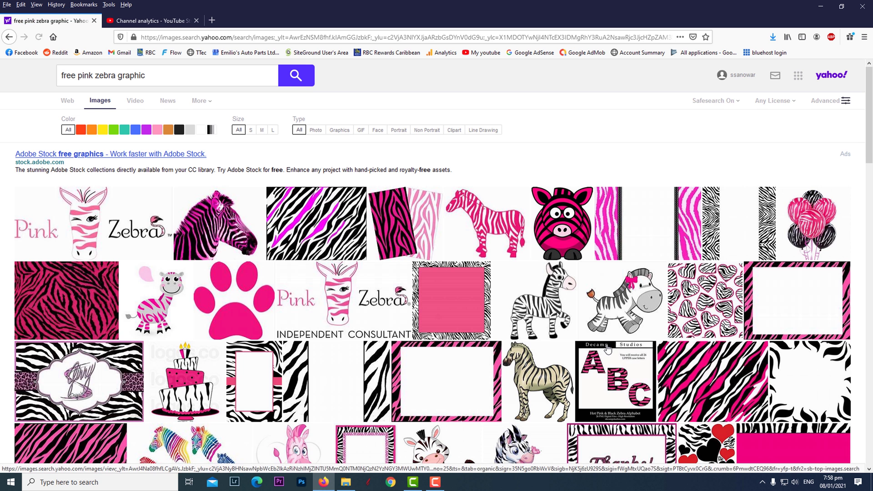
pyautogui.click(717, 390)
pyautogui.click(807, 191)
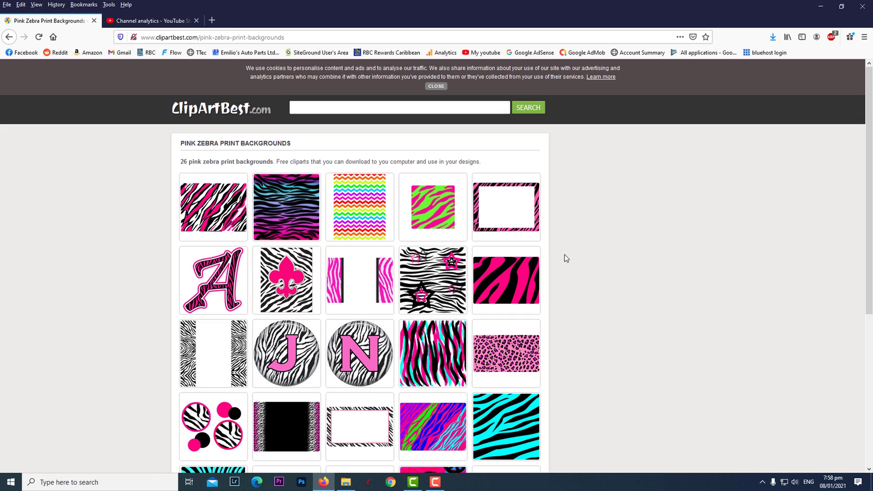
pyautogui.click(213, 207)
pyautogui.scroll(-1, 869, 243)
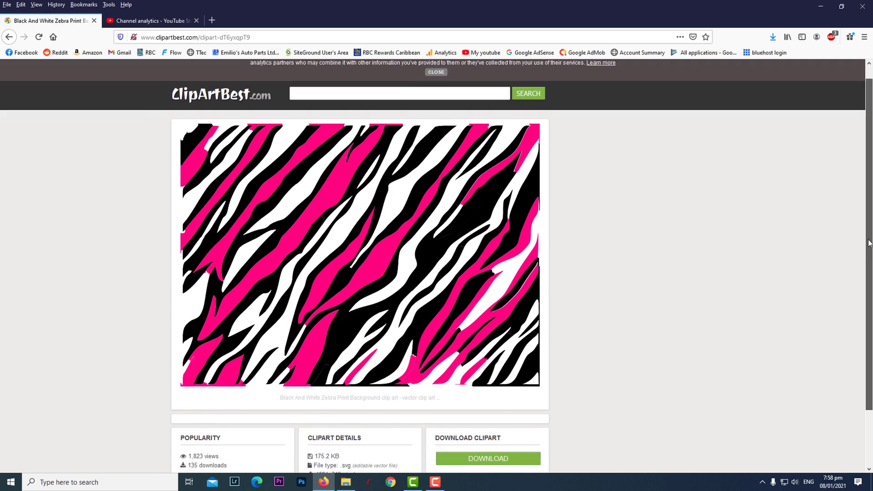
pyautogui.scroll(-2, 869, 243)
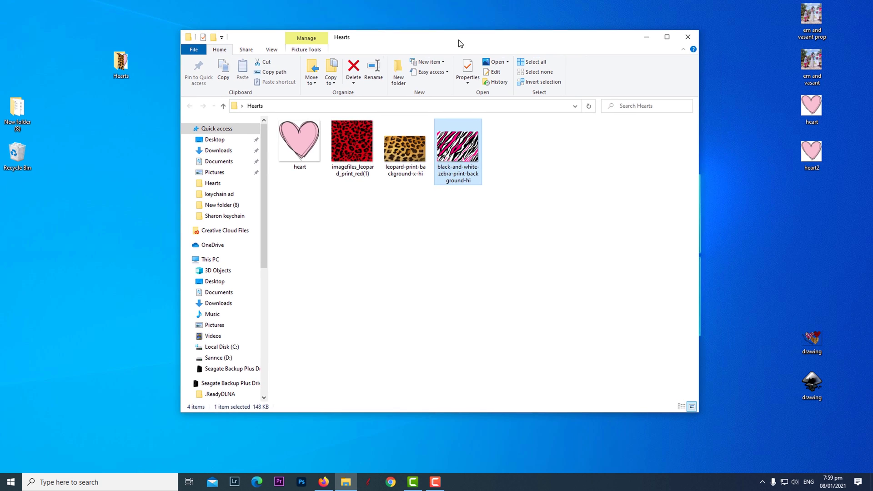
pyautogui.click(324, 277)
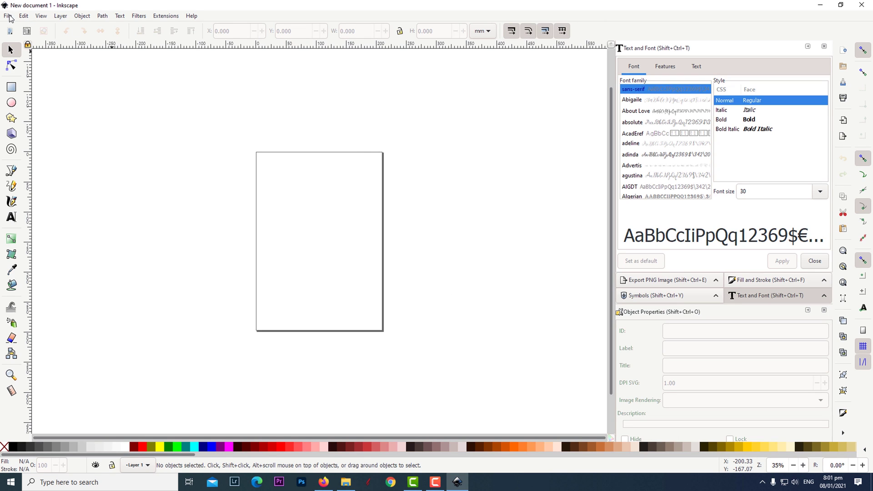
# - Set the page to US Letter in landscape orientation in Document Properties
pyautogui.click(9, 17)
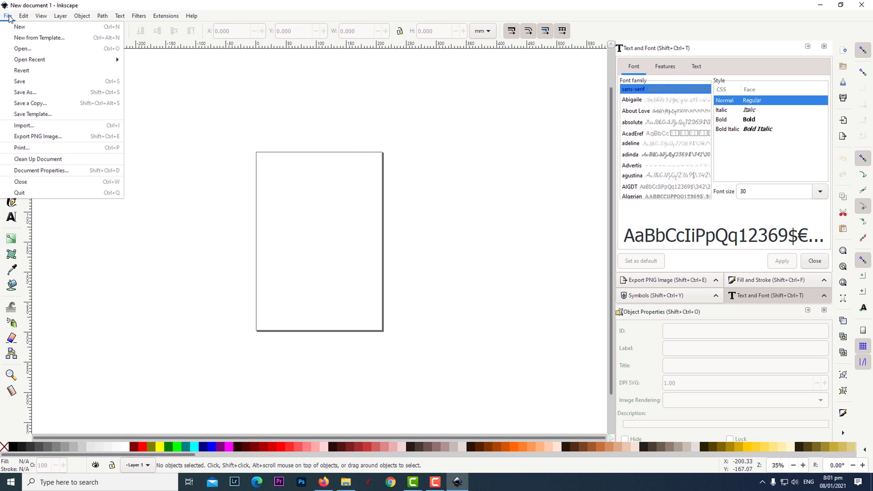
pyautogui.click(32, 170)
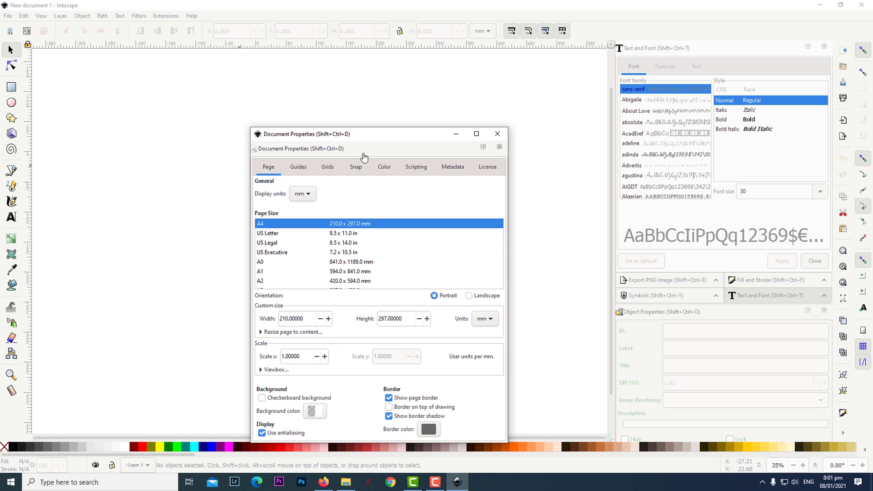
pyautogui.moveTo(377, 138); pyautogui.dragTo(424, 79)
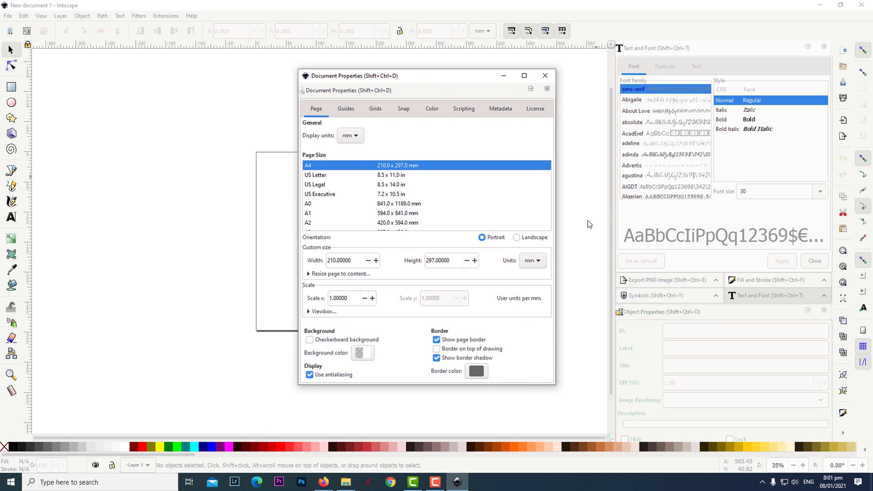
pyautogui.click(318, 175)
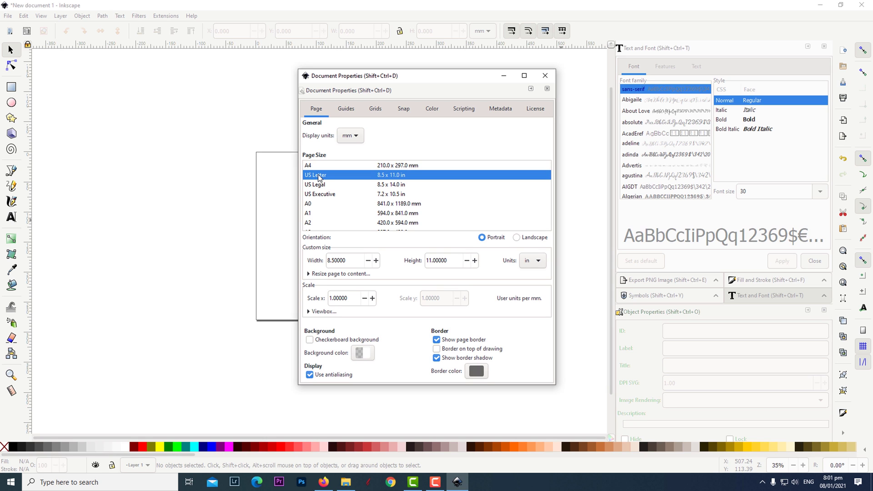
pyautogui.moveTo(402, 81); pyautogui.dragTo(530, 77)
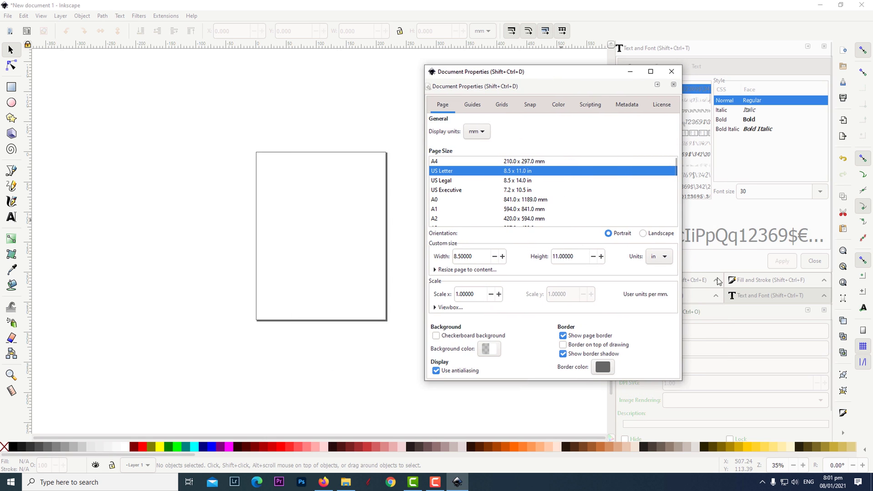
pyautogui.click(642, 234)
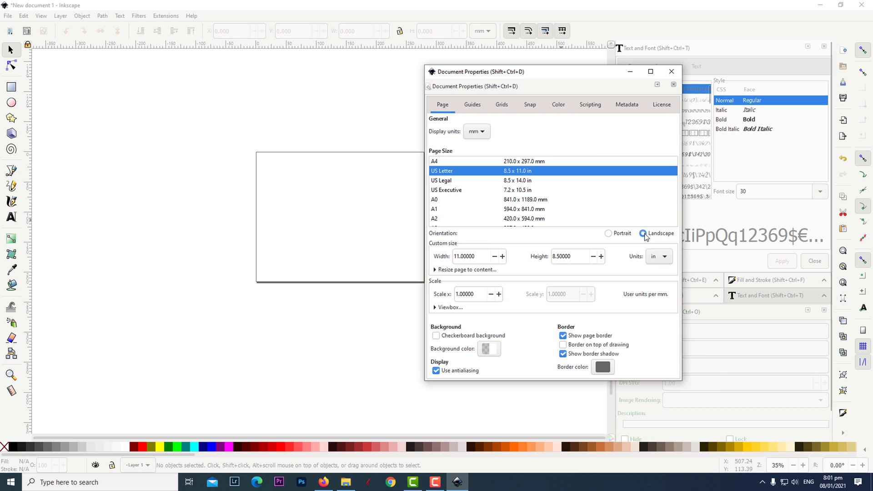
pyautogui.click(668, 73)
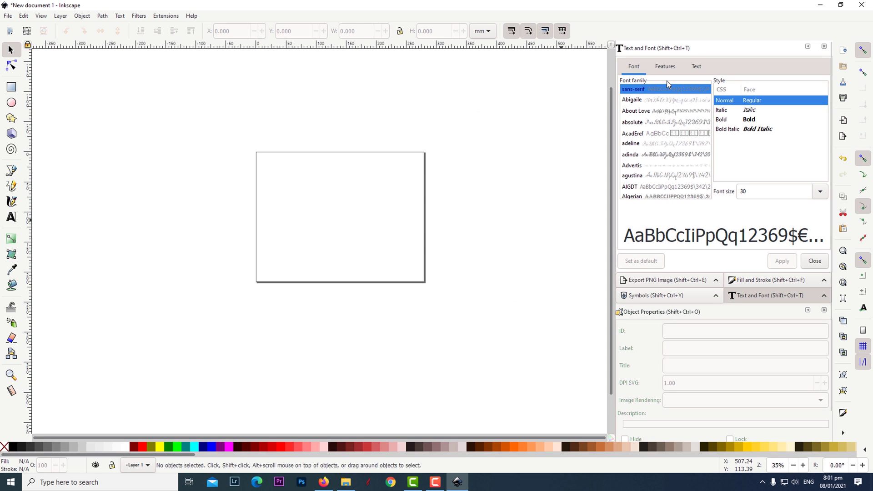
# - Zoom in on the page with the Zoom tool, then back out to the whole page
pyautogui.click(11, 375)
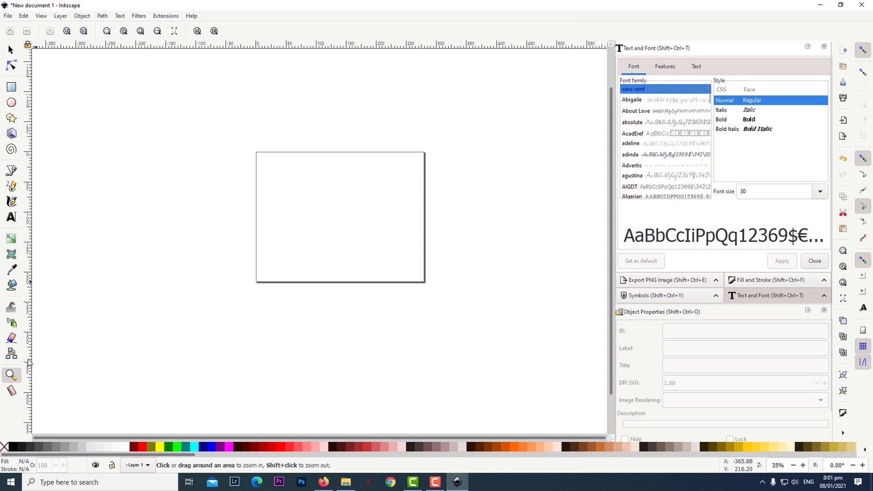
pyautogui.click(266, 249)
pyautogui.click(364, 165)
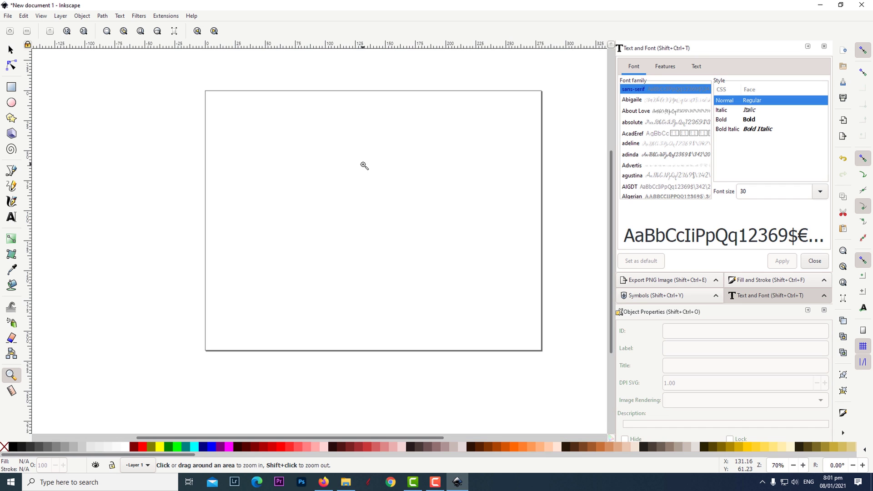
pyautogui.click(364, 166)
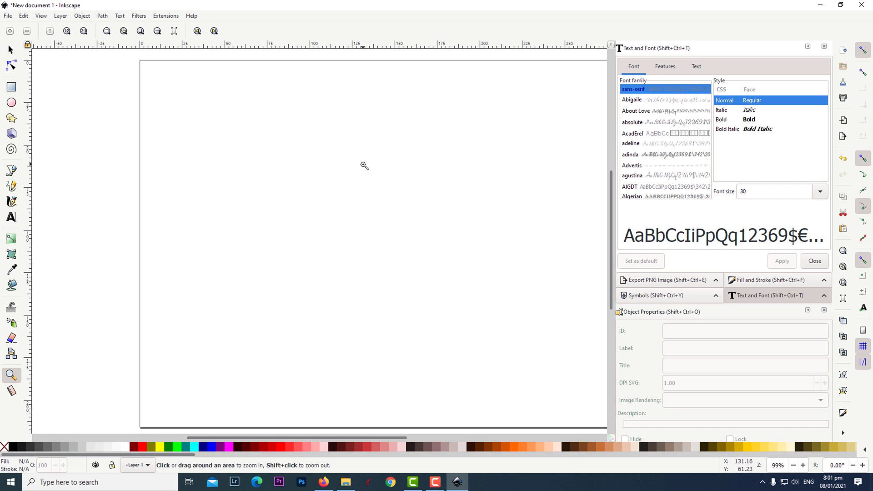
pyautogui.keyDown('shift'); pyautogui.click(364, 166); pyautogui.keyUp('shift')
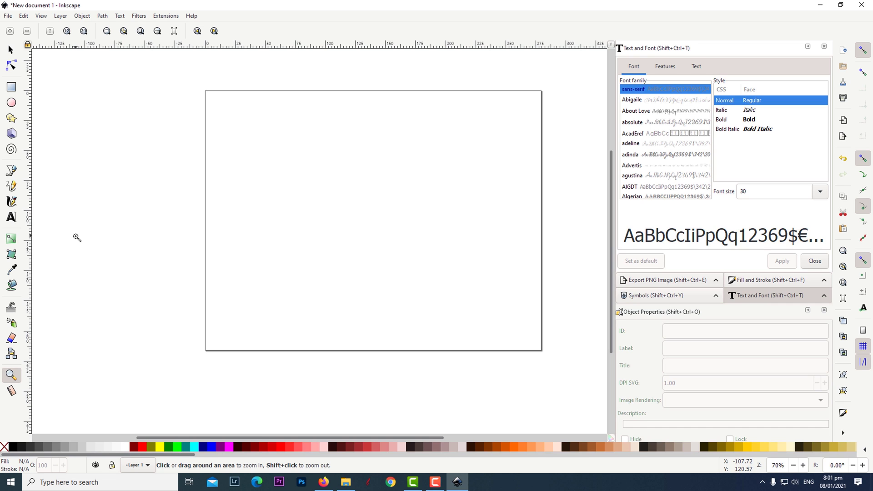
# - Draw a page-sized rectangle, about 304 × 229 mm, filled with 20% gray
pyautogui.click(12, 89)
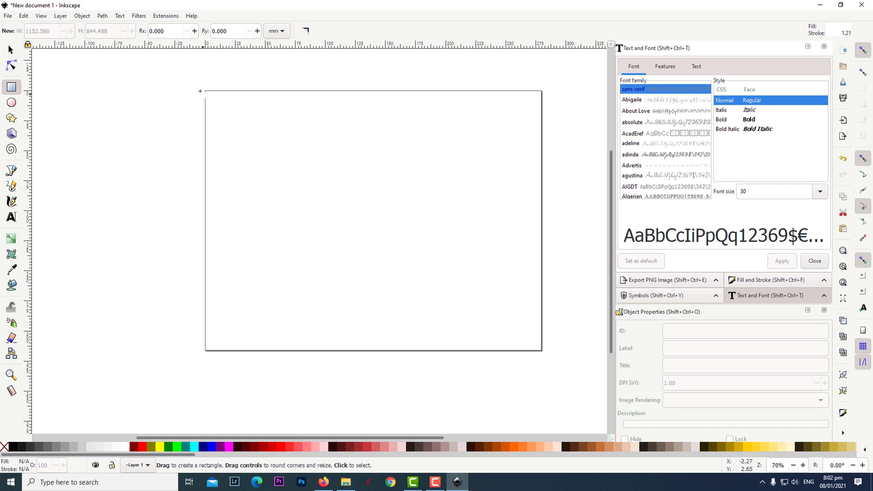
pyautogui.moveTo(200, 85); pyautogui.dragTo(565, 360)
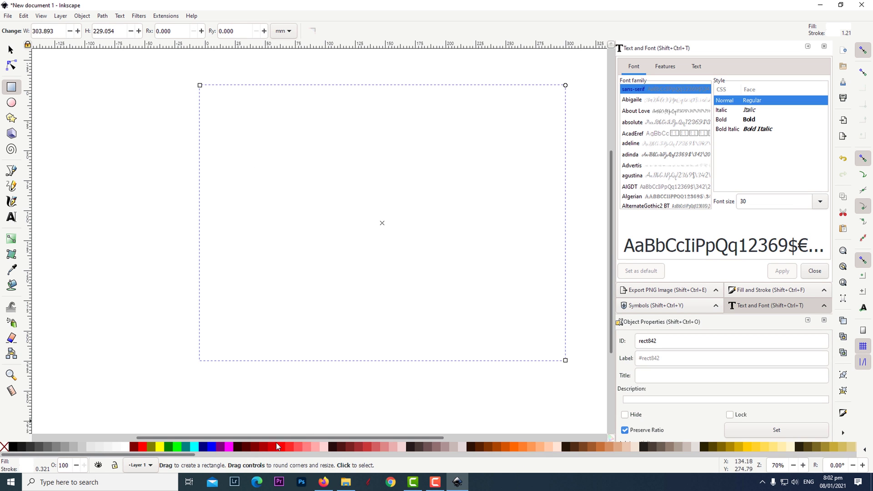
pyautogui.click(79, 448)
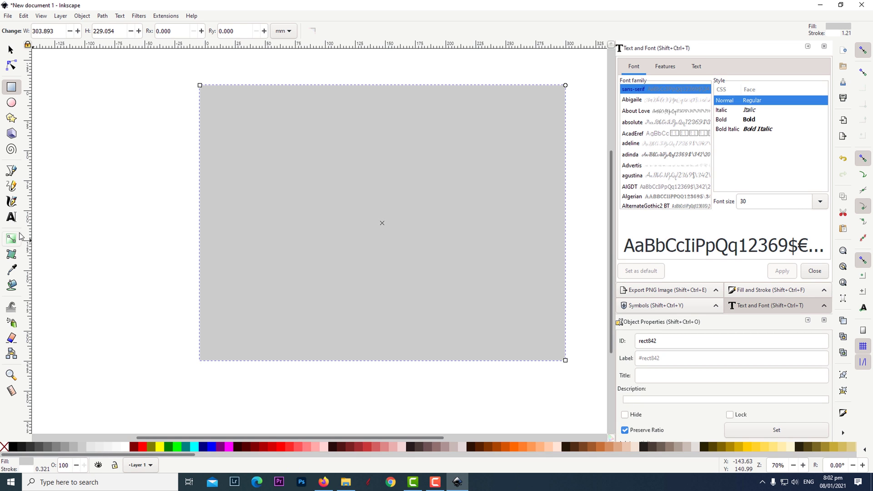
pyautogui.click(10, 52)
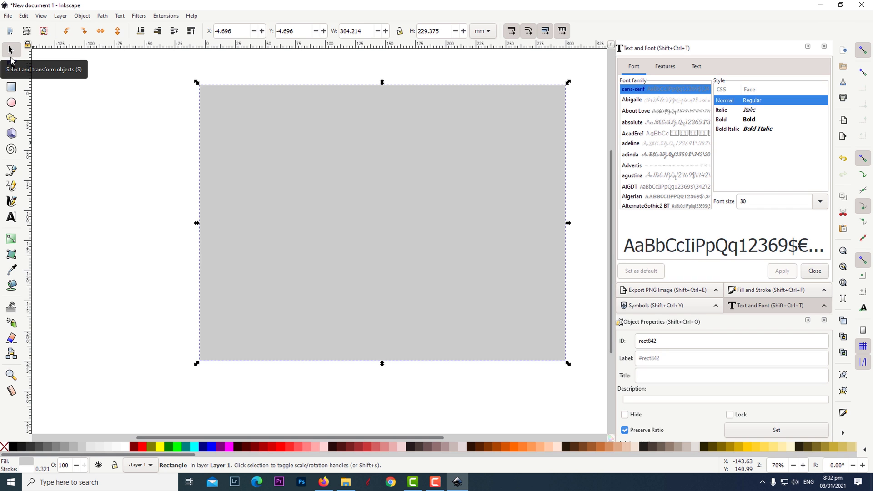
# - Import the sketch heart PNG as an embedded image
pyautogui.click(93, 172)
pyautogui.click(7, 16)
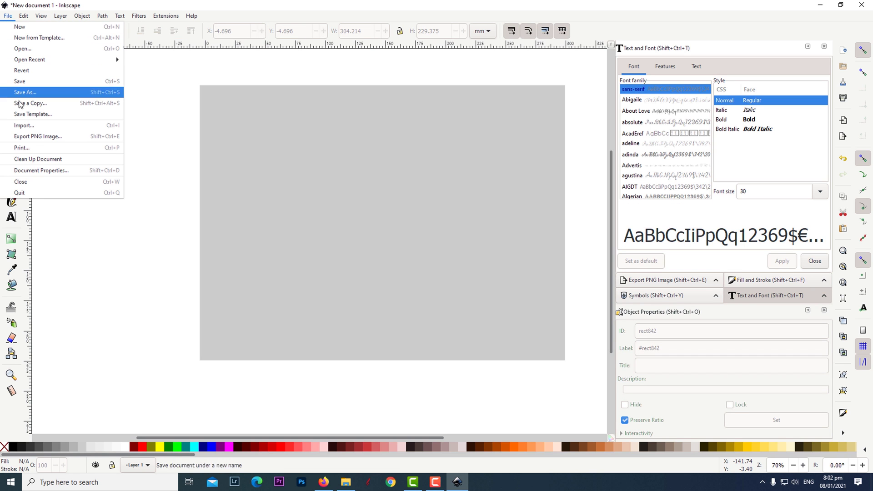
pyautogui.click(24, 128)
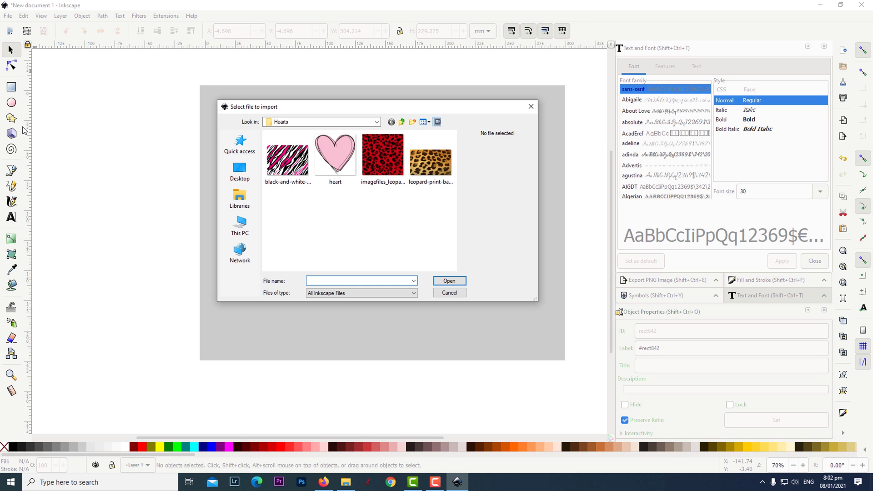
pyautogui.click(336, 153)
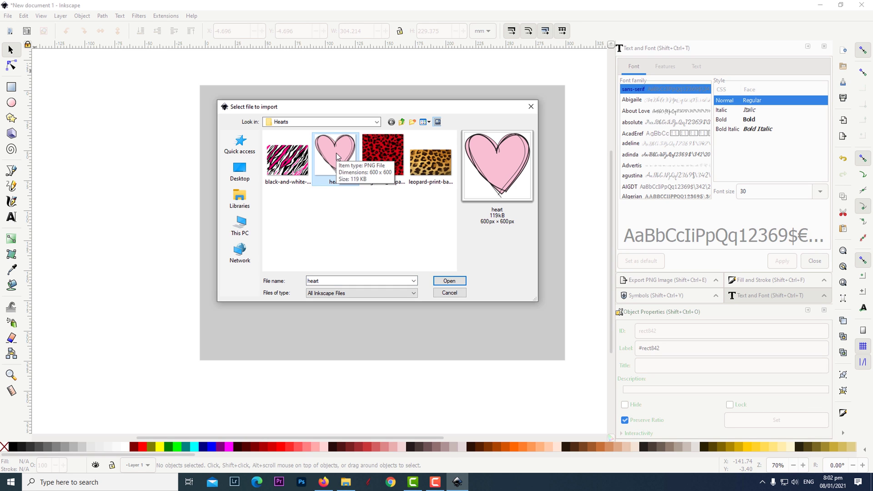
pyautogui.click(450, 281)
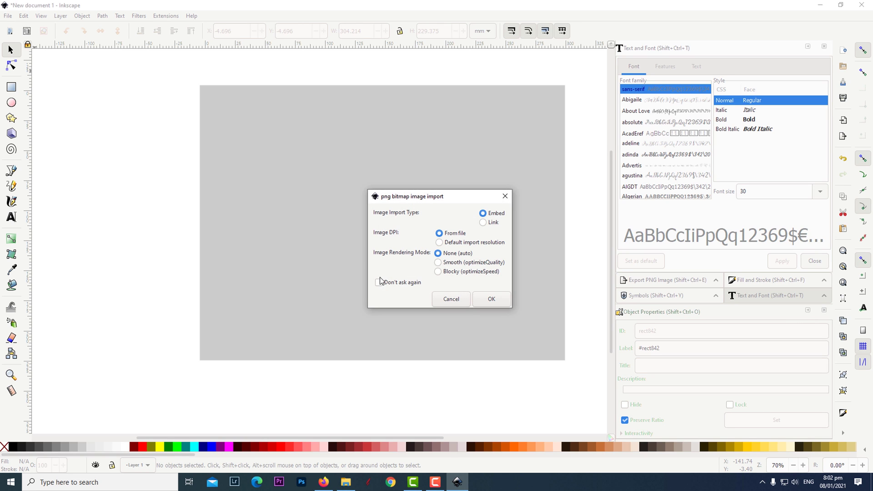
pyautogui.click(494, 304)
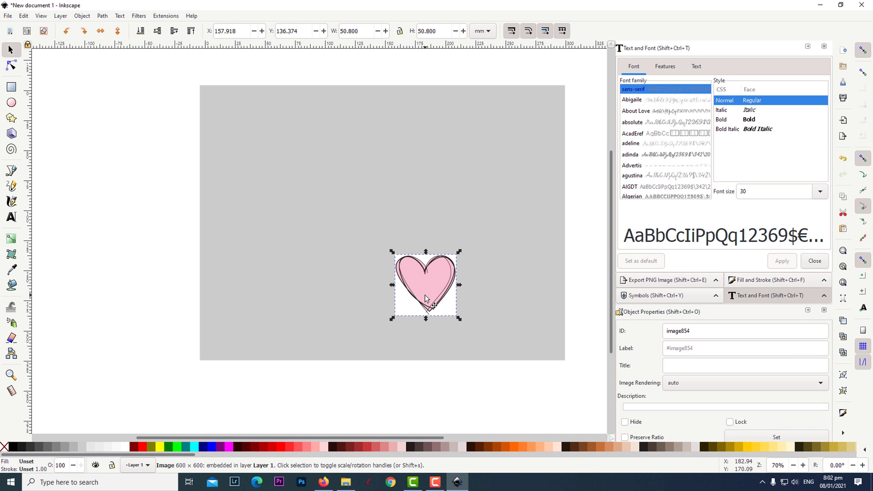
# - Enlarge the heart proportionally to about 135 mm square and move it to the page's top-left
pyautogui.moveTo(425, 298); pyautogui.dragTo(540, 303)
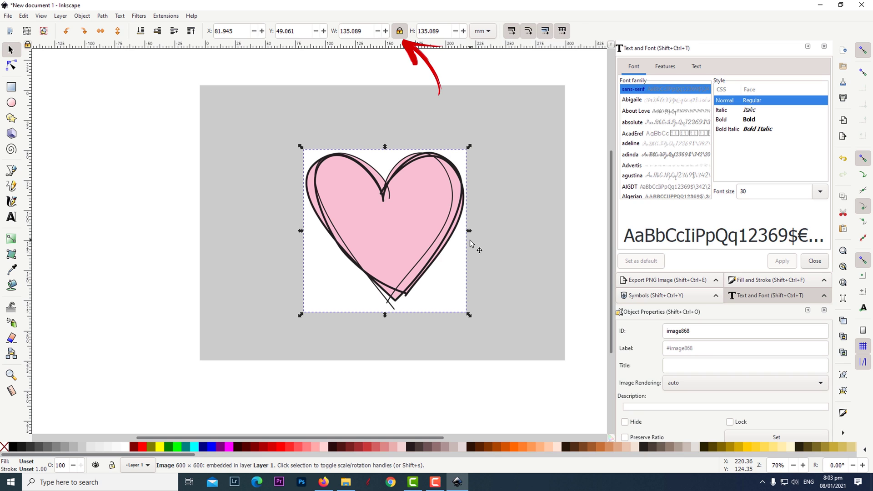
pyautogui.click(400, 32)
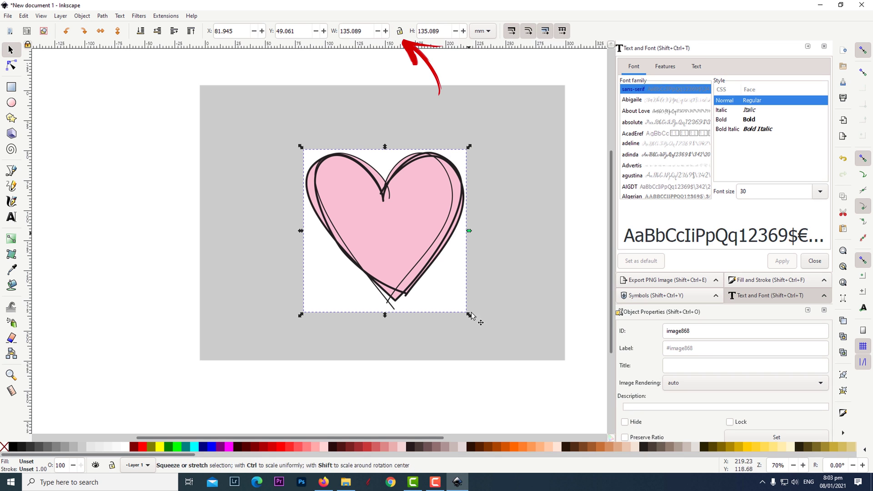
pyautogui.moveTo(469, 314); pyautogui.dragTo(481, 337)
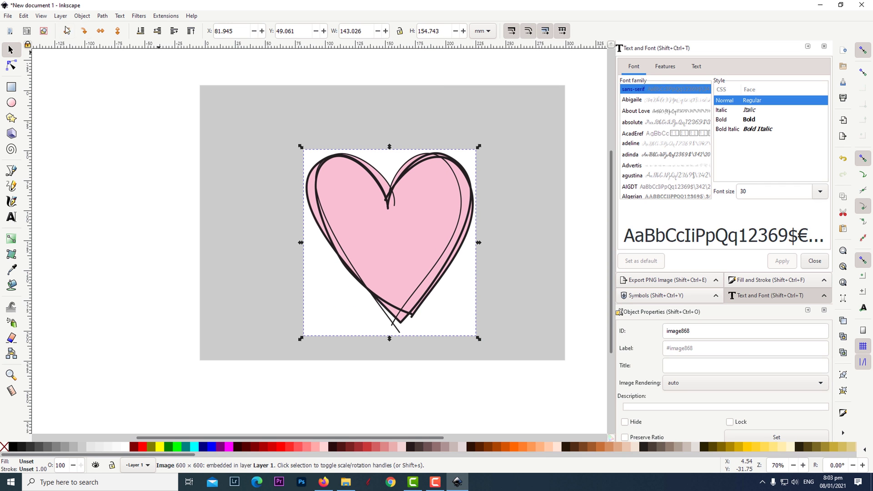
pyautogui.click(28, 17)
pyautogui.click(39, 28)
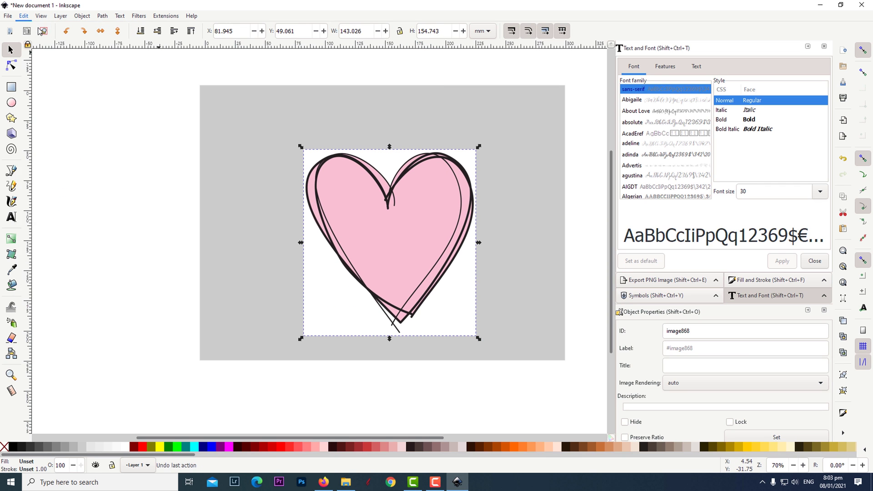
pyautogui.click(400, 31)
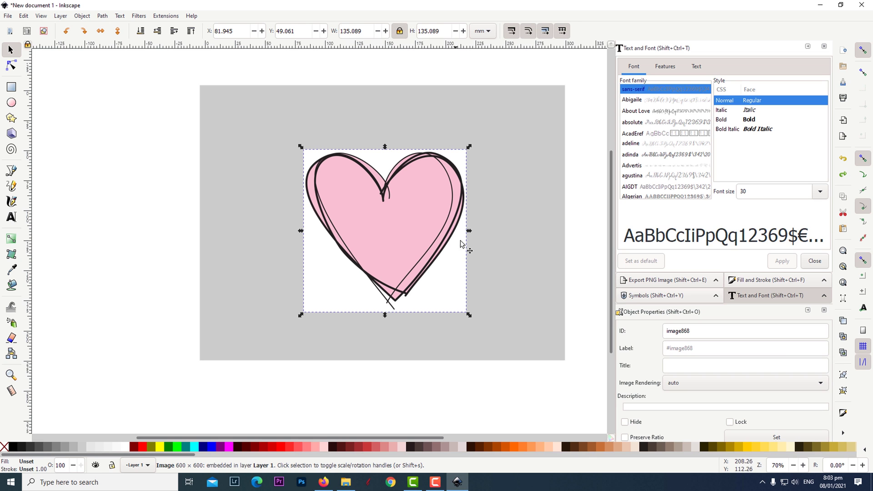
pyautogui.moveTo(399, 224); pyautogui.dragTo(285, 183)
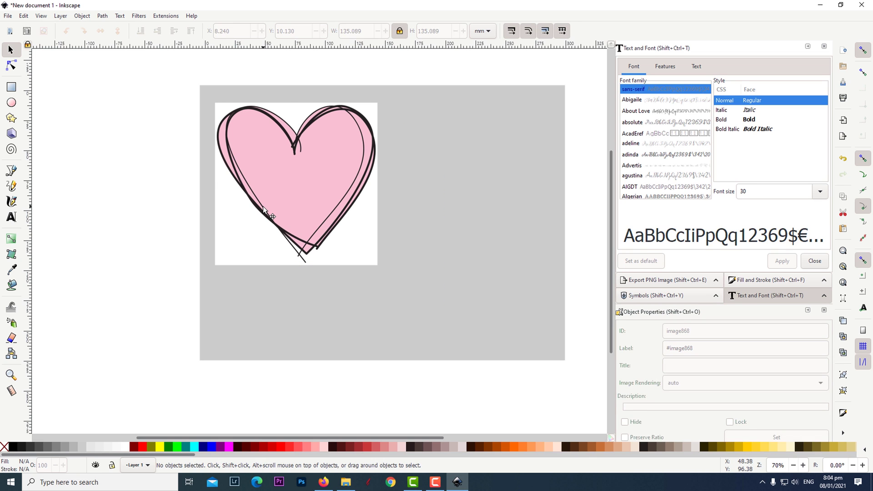
# - Trace the heart bitmap with multiple colour scans set to 3, previewing before applying
pyautogui.rightClick(286, 182)
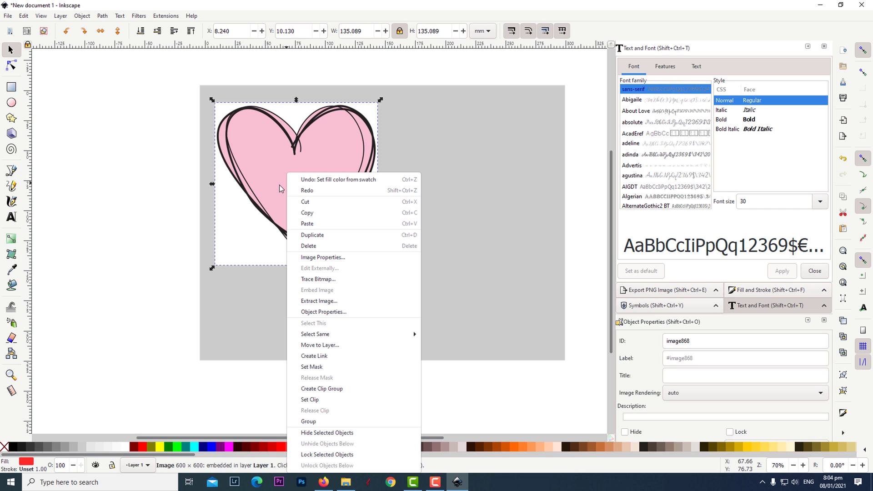
pyautogui.click(323, 278)
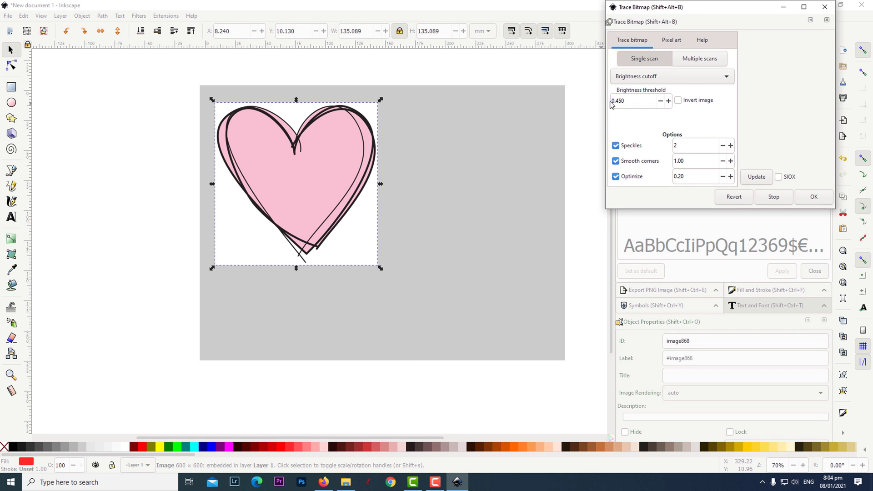
pyautogui.click(696, 59)
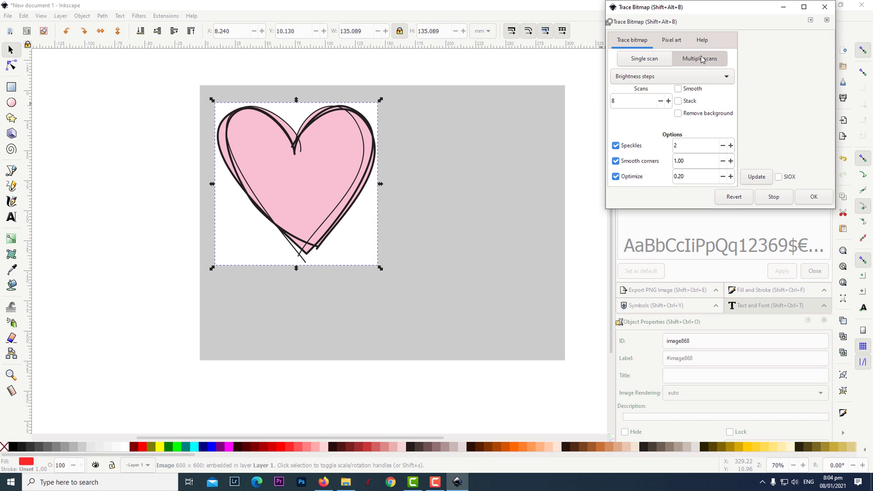
pyautogui.click(700, 80)
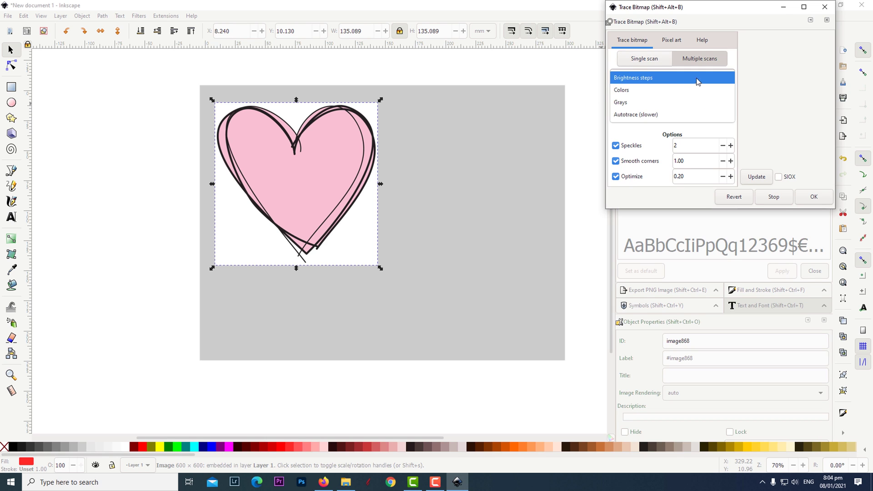
pyautogui.click(654, 91)
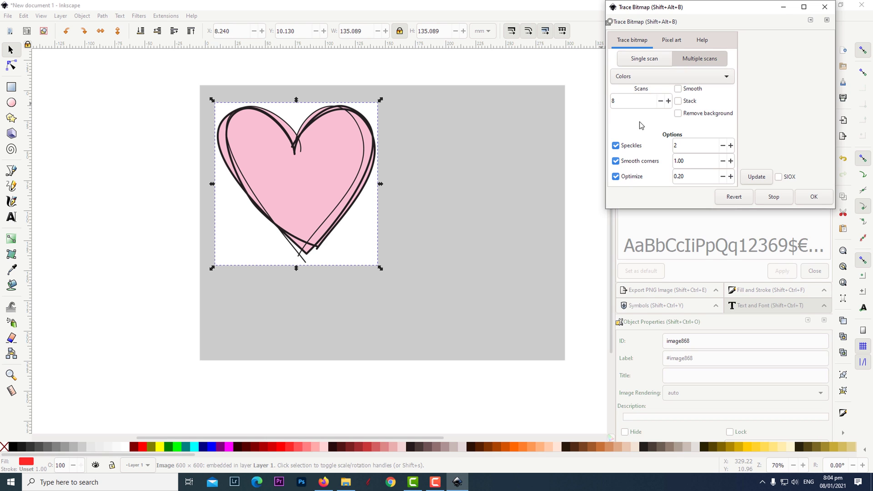
pyautogui.click(661, 101)
pyautogui.click(756, 179)
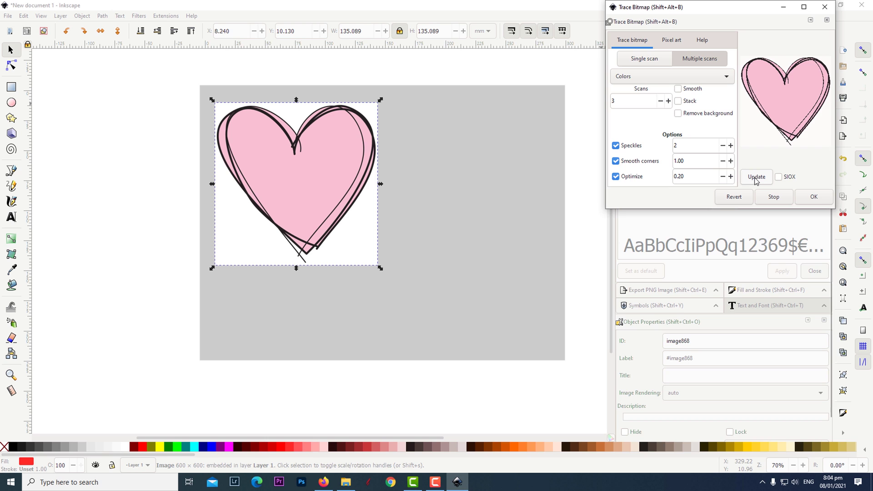
pyautogui.click(814, 199)
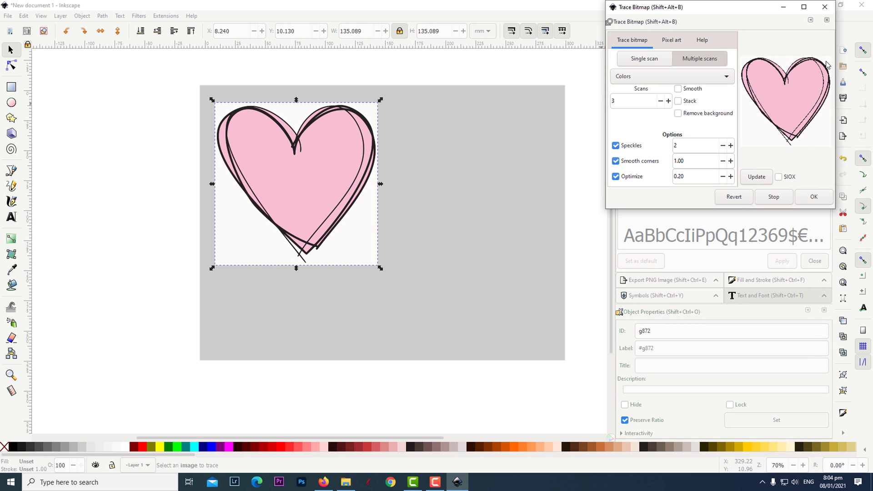
# - Move the traced heart beside the original, ungroup it, and pull its pink and pale fills apart
pyautogui.click(825, 8)
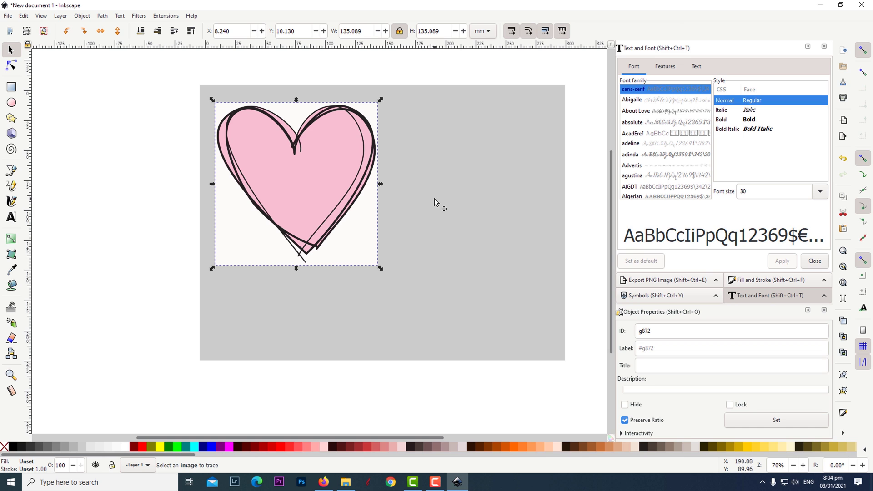
pyautogui.moveTo(289, 189)
pyautogui.mouseDown()
pyautogui.moveTo(448, 197)
pyautogui.moveTo(462, 186)
pyautogui.mouseUp()
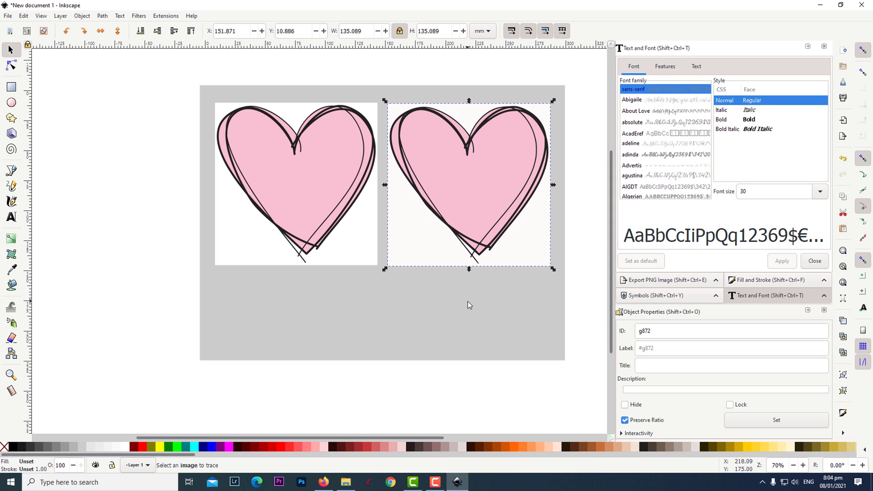
pyautogui.rightClick(463, 174)
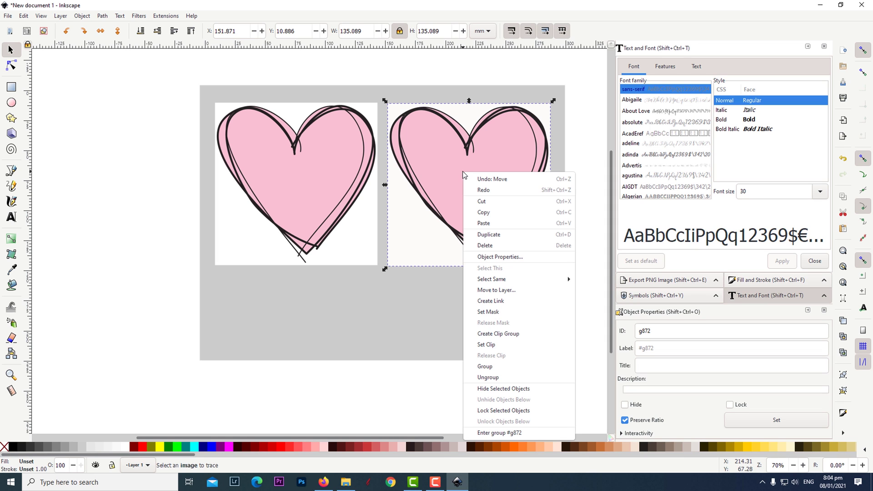
pyautogui.click(486, 377)
pyautogui.click(446, 340)
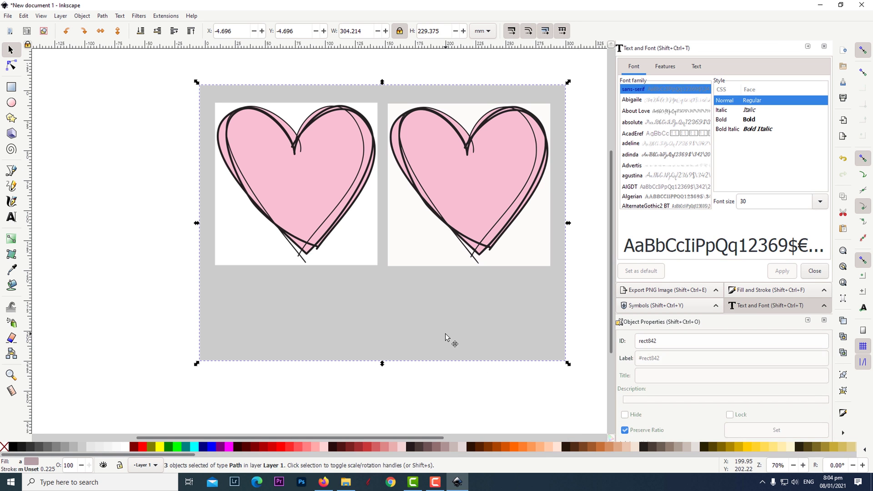
pyautogui.click(487, 179)
pyautogui.moveTo(484, 172); pyautogui.dragTo(408, 266)
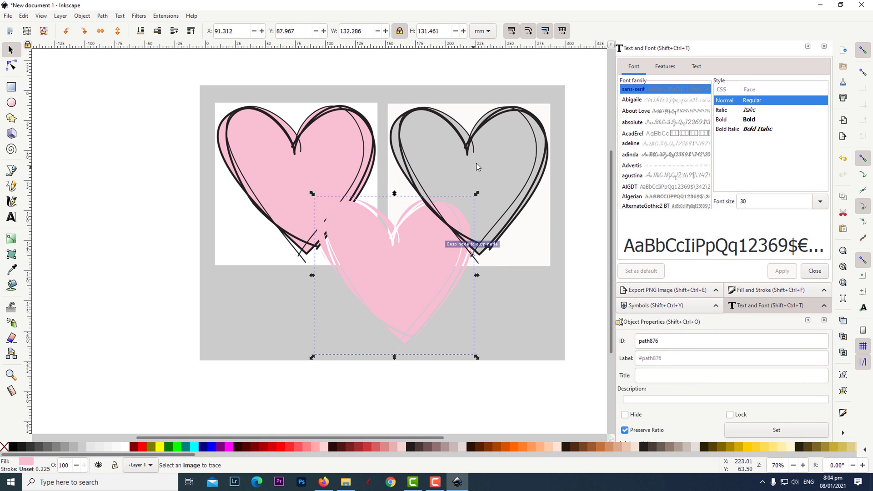
pyautogui.click(532, 246)
pyautogui.moveTo(539, 269); pyautogui.dragTo(564, 375)
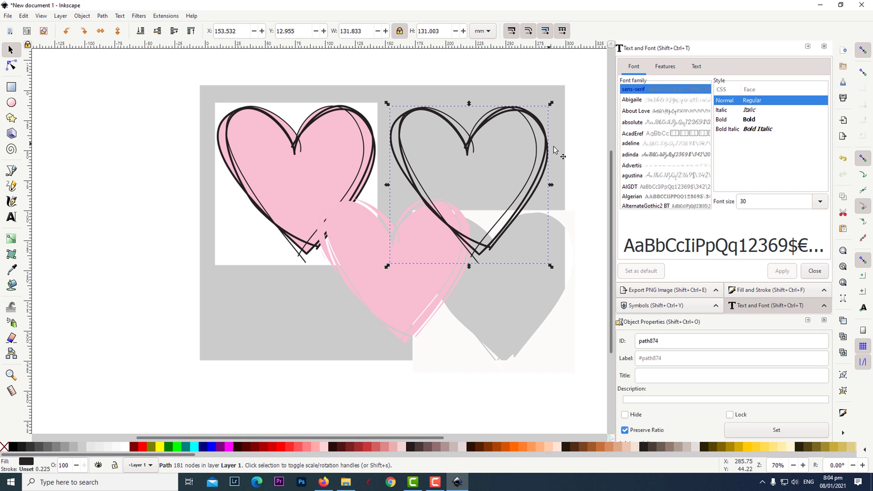
# - Delete the pale fill and put the pink fill back under the outline
pyautogui.click(559, 187)
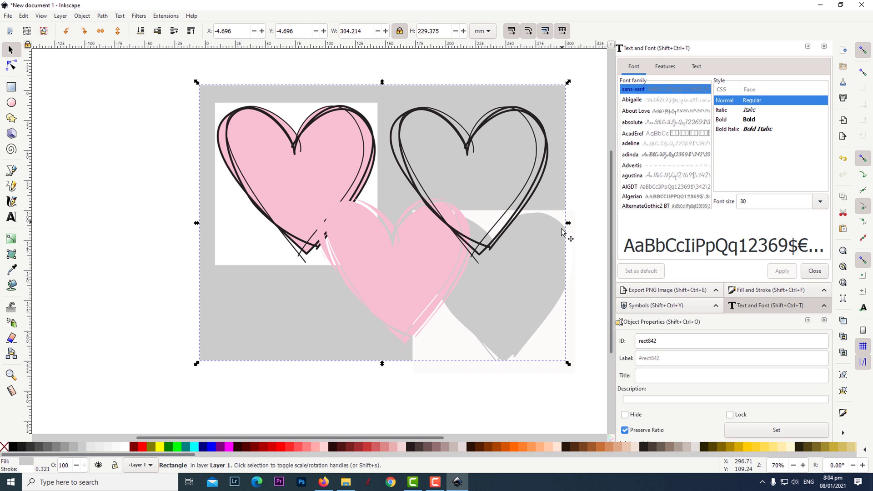
pyautogui.click(550, 331)
pyautogui.press('Delete')
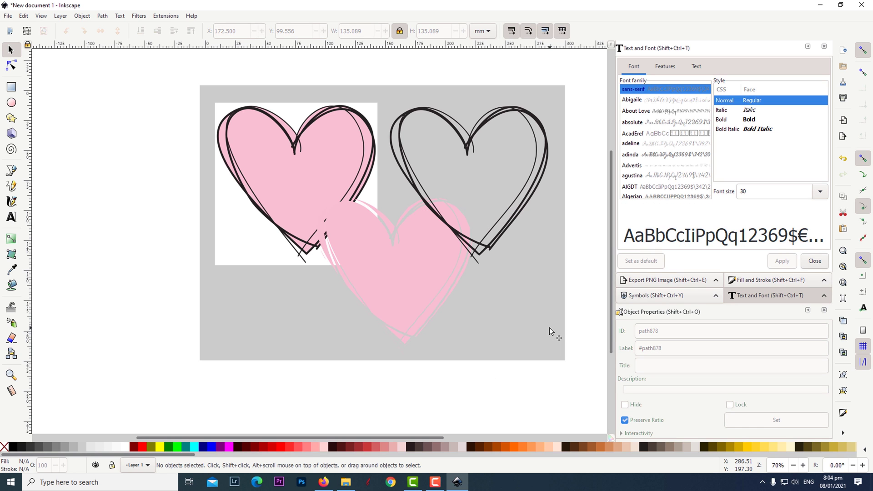
pyautogui.click(412, 288)
pyautogui.moveTo(412, 288); pyautogui.dragTo(486, 195)
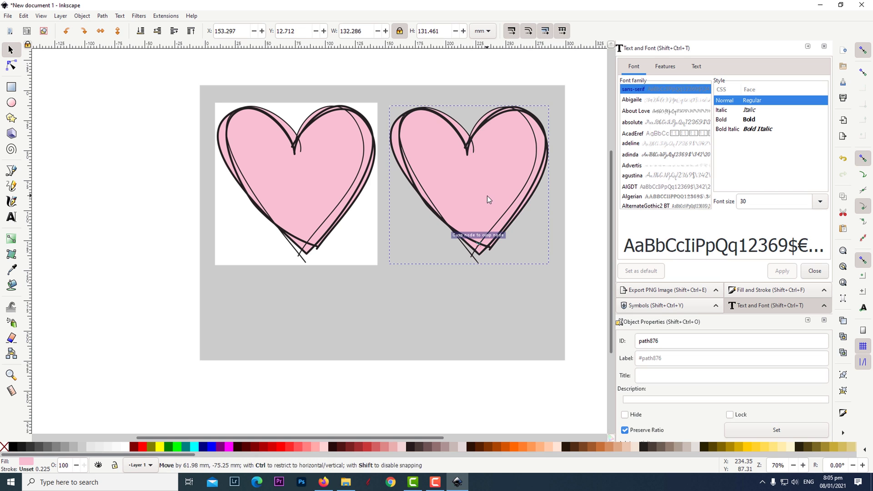
# - Delete the original heart bitmap and the gray background rectangle
pyautogui.click(411, 345)
pyautogui.click(321, 211)
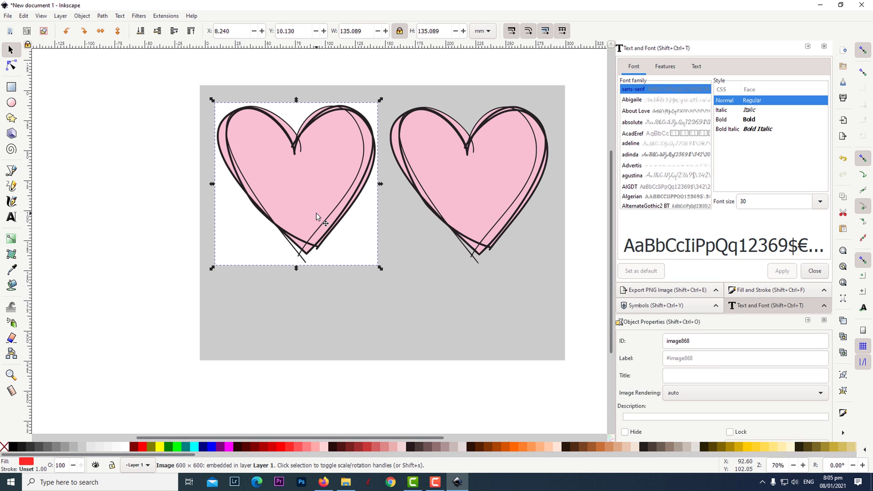
pyautogui.press('Delete')
pyautogui.click(331, 282)
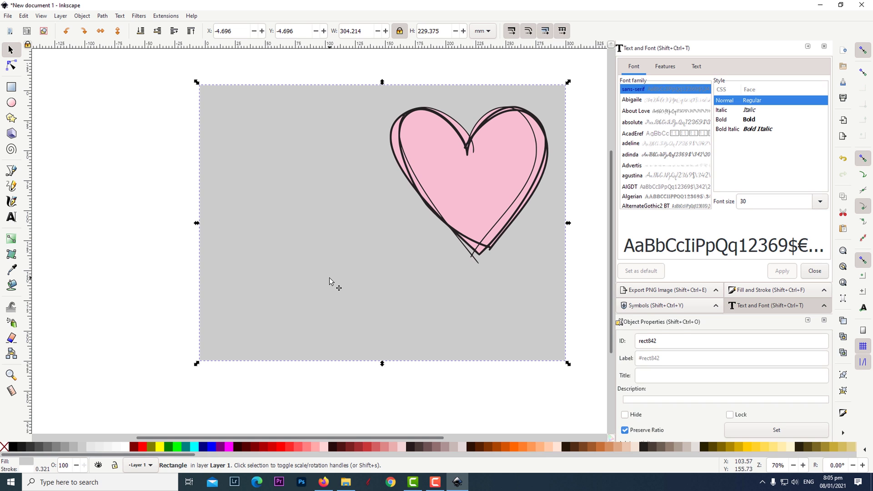
pyautogui.press('Delete')
# - Duplicate the heart twice and arrange the three copies overlapping, cusps snapped together
pyautogui.rightClick(319, 181)
pyautogui.moveTo(485, 186); pyautogui.dragTo(433, 228)
pyautogui.click(355, 243)
pyautogui.rightClick(377, 161)
pyautogui.click(407, 224)
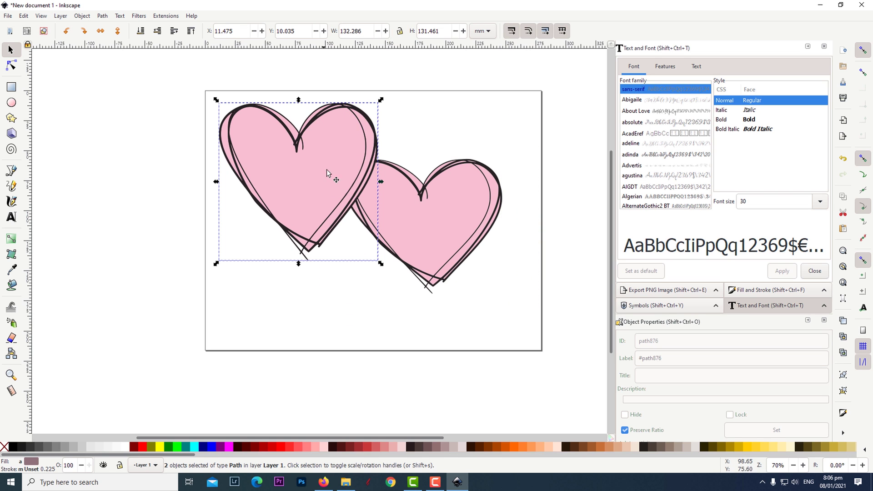
pyautogui.moveTo(329, 151); pyautogui.dragTo(304, 263)
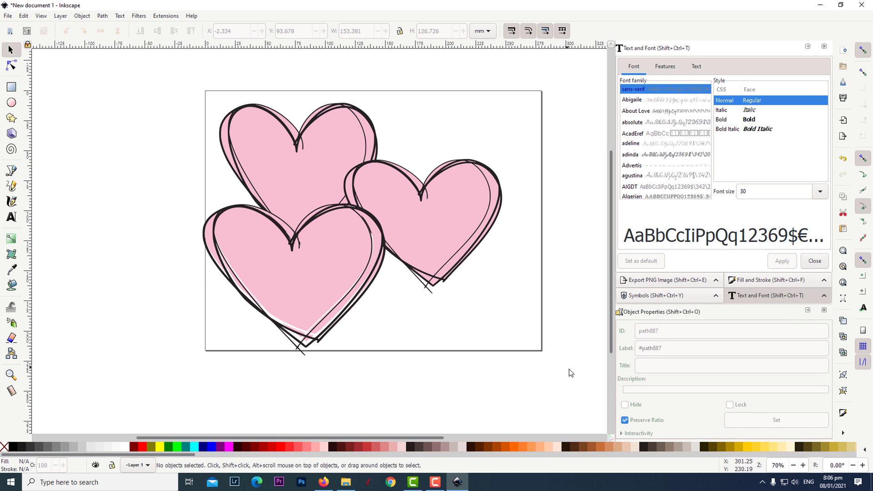
pyautogui.moveTo(568, 369); pyautogui.dragTo(143, 82)
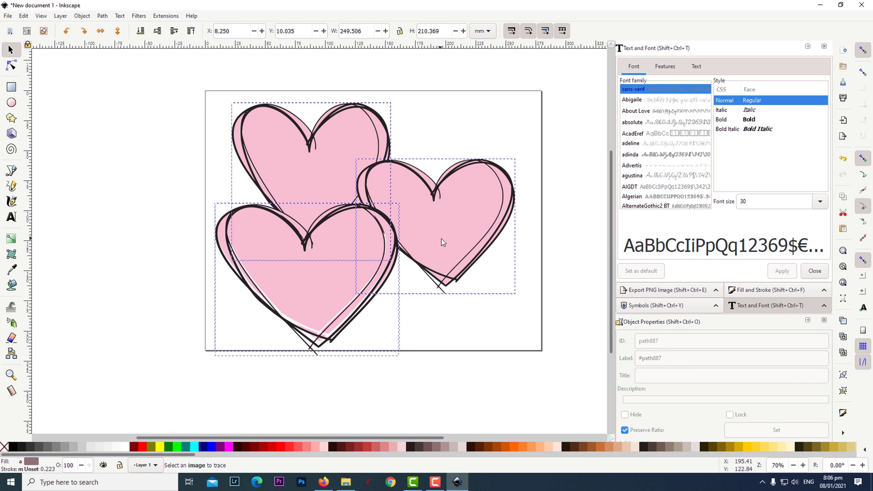
pyautogui.moveTo(441, 238); pyautogui.dragTo(444, 239)
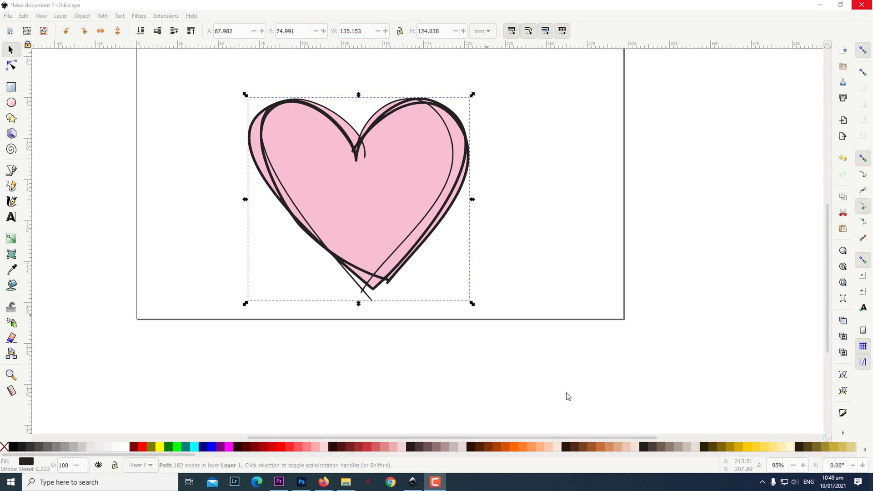
# - Select a heart's outline together with its pink fill and move them as one
pyautogui.moveTo(413, 265)
pyautogui.mouseDown()
pyautogui.moveTo(520, 293)
pyautogui.moveTo(522, 303)
pyautogui.mouseUp()
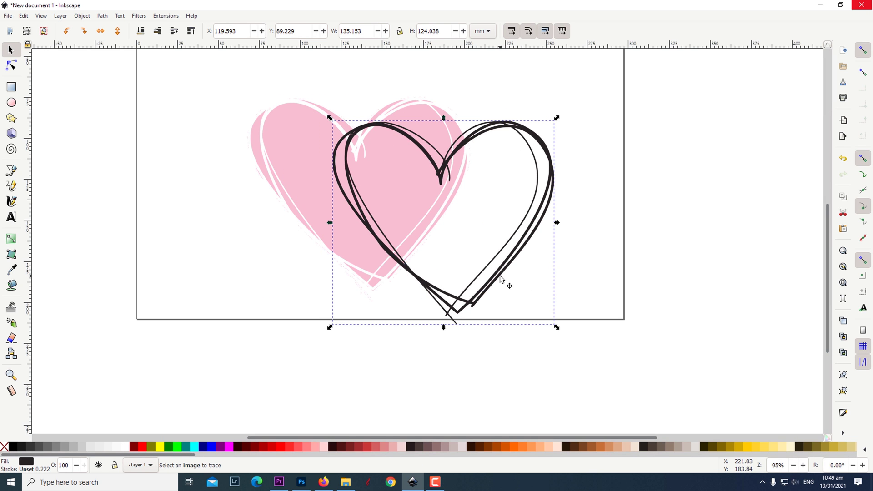
pyautogui.hotkey('ctrl', 'z')
pyautogui.click(468, 152)
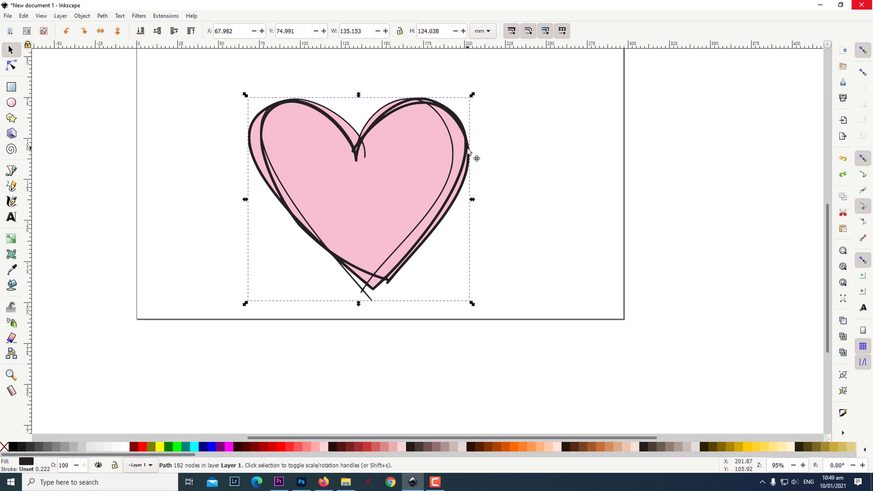
pyautogui.press('shift')
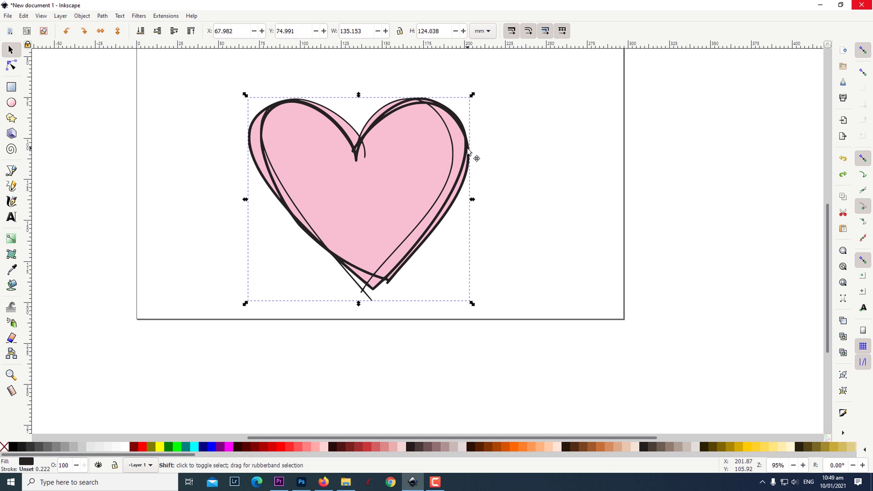
pyautogui.keyDown('shift'); pyautogui.click(413, 178); pyautogui.keyUp('shift')
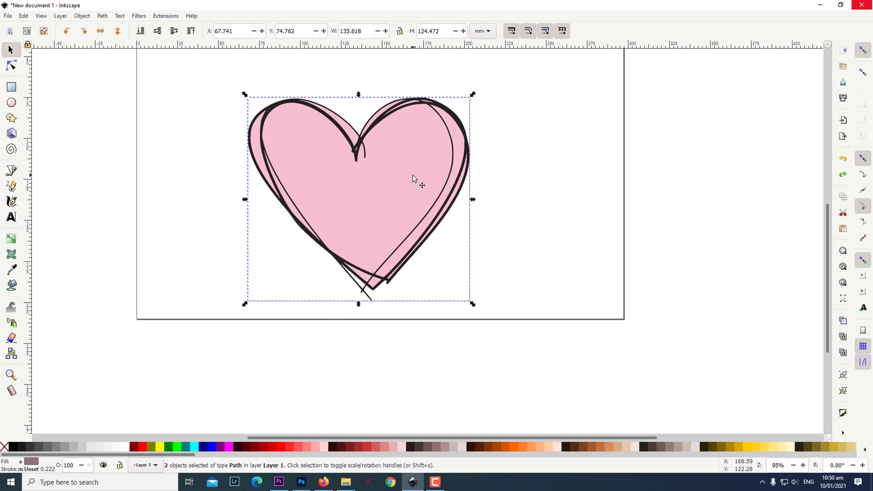
pyautogui.moveTo(392, 170); pyautogui.dragTo(438, 173)
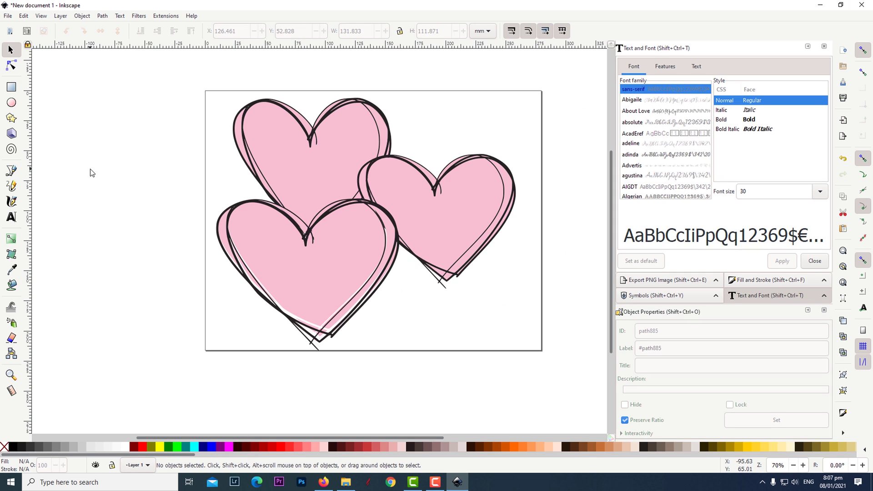
# - Import imagefiles_leopard_print_red(1) embedded and size it about 139 × 125 mm over the upper-left heart
pyautogui.click(8, 17)
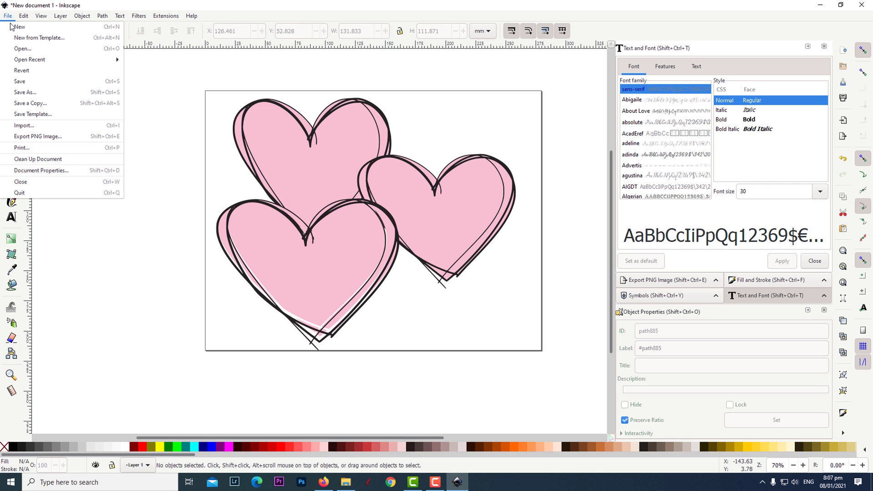
pyautogui.click(29, 125)
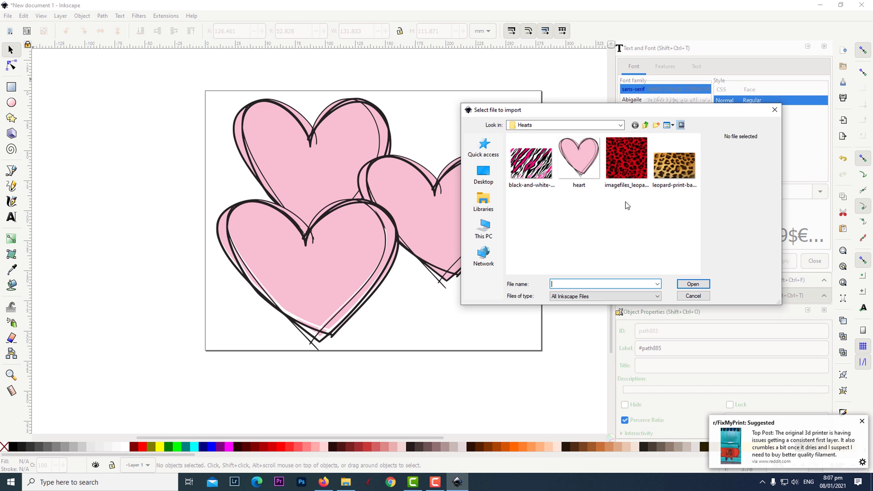
pyautogui.click(631, 167)
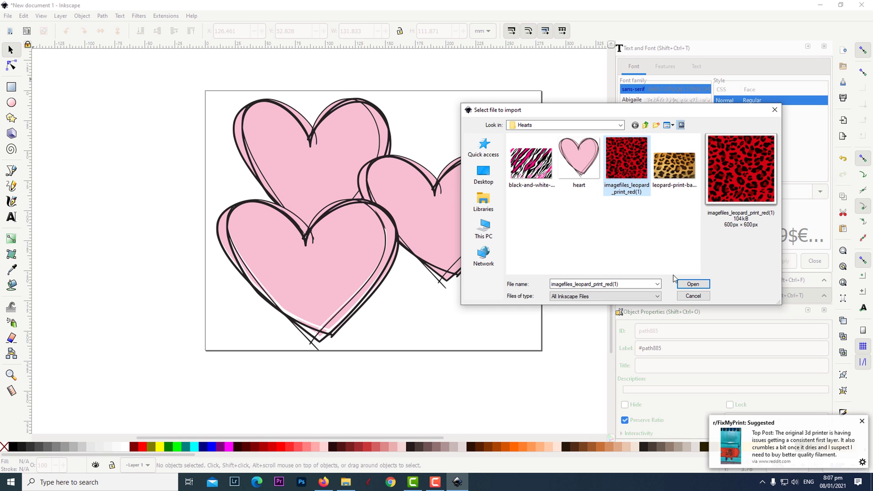
pyautogui.click(688, 285)
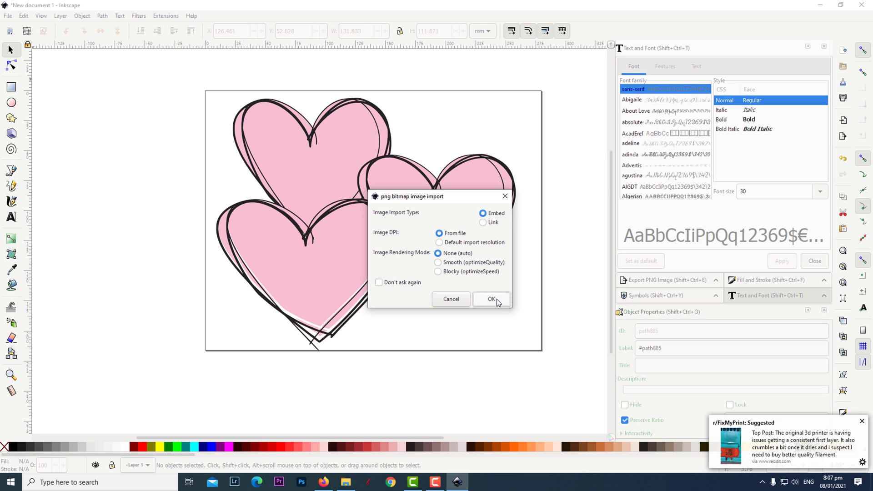
pyautogui.click(492, 299)
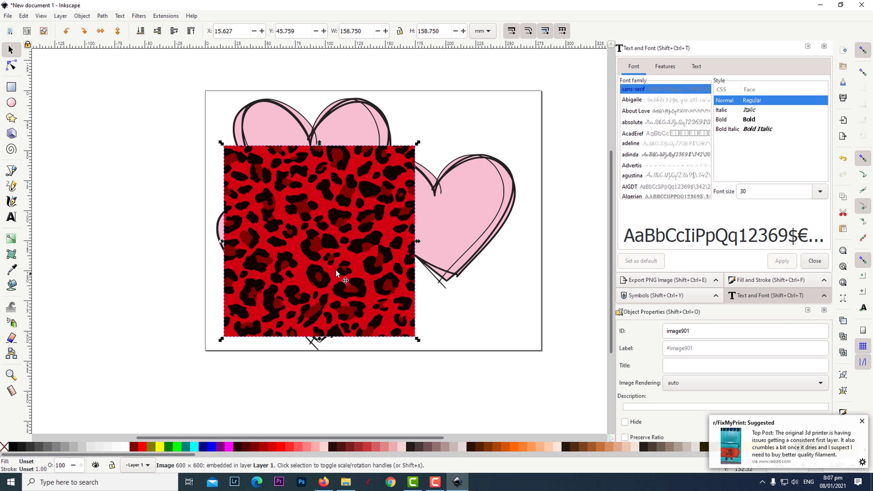
pyautogui.moveTo(328, 260); pyautogui.dragTo(323, 194)
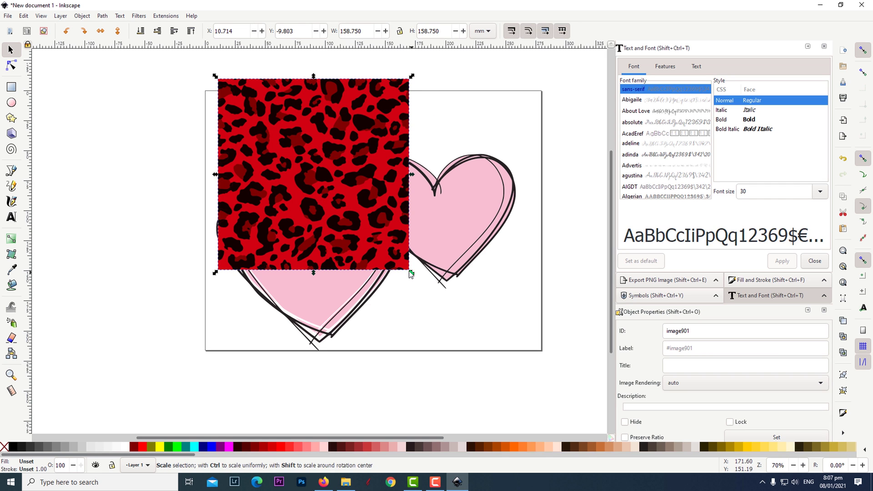
pyautogui.moveTo(410, 271); pyautogui.dragTo(390, 242)
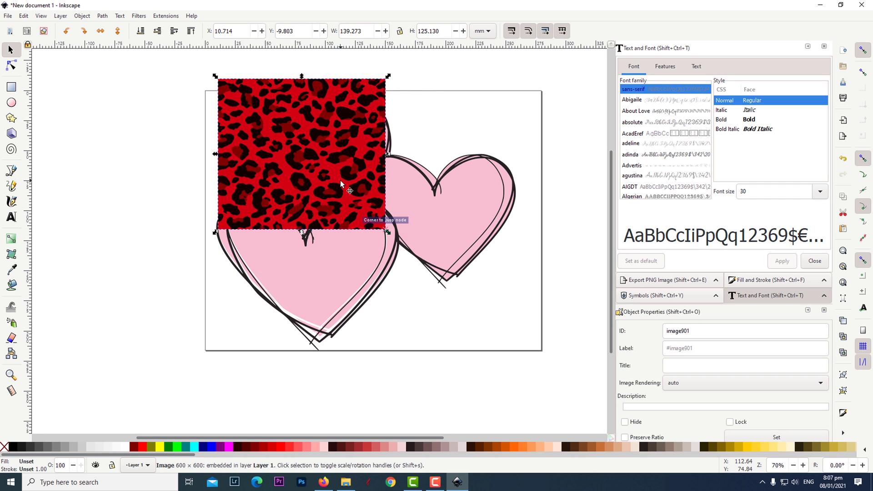
pyautogui.moveTo(340, 180); pyautogui.dragTo(352, 182)
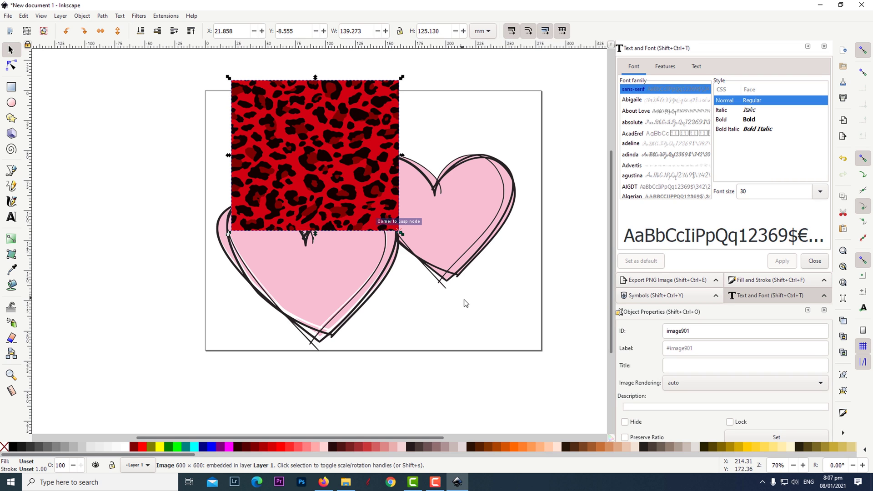
# - Lower the leopard image level by level until it sits behind the top-left heart
pyautogui.click(139, 31)
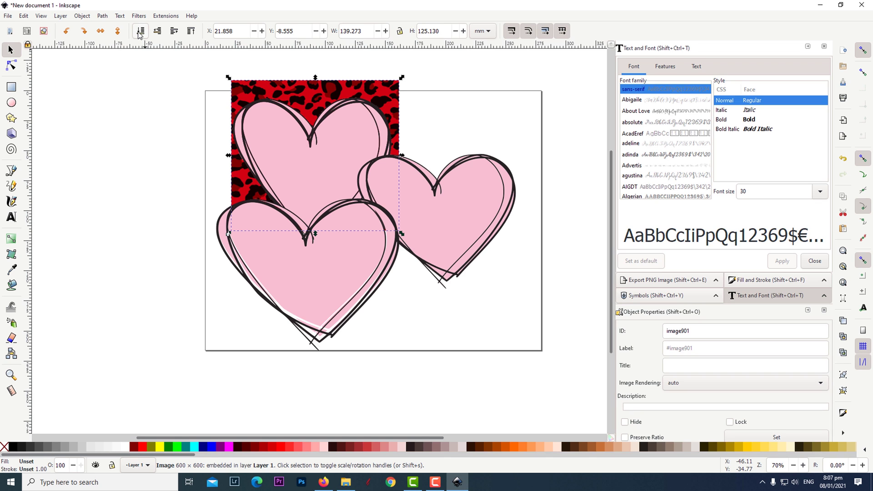
pyautogui.hotkey('ctrl', 'z')
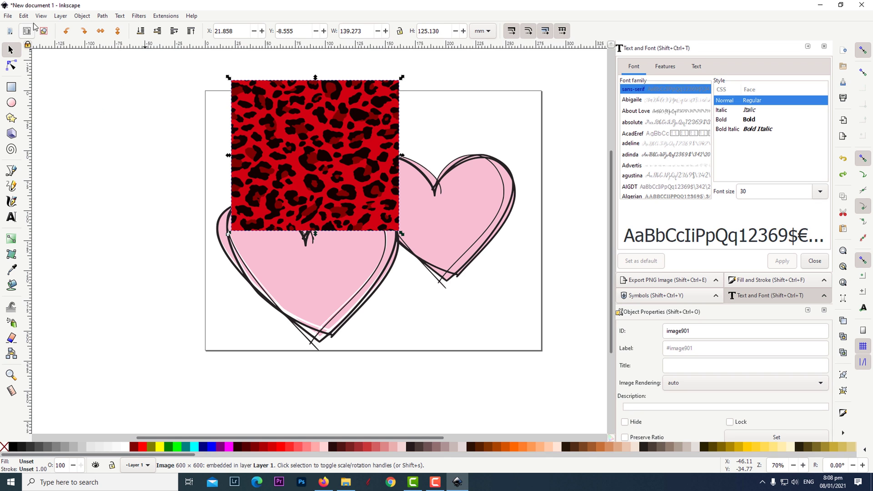
pyautogui.click(157, 32)
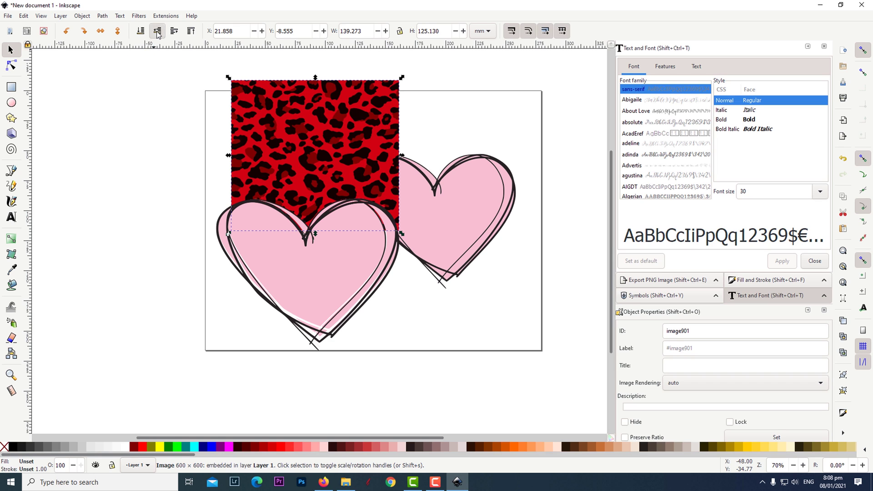
pyautogui.click(157, 31)
pyautogui.click(157, 32)
pyautogui.click(157, 32)
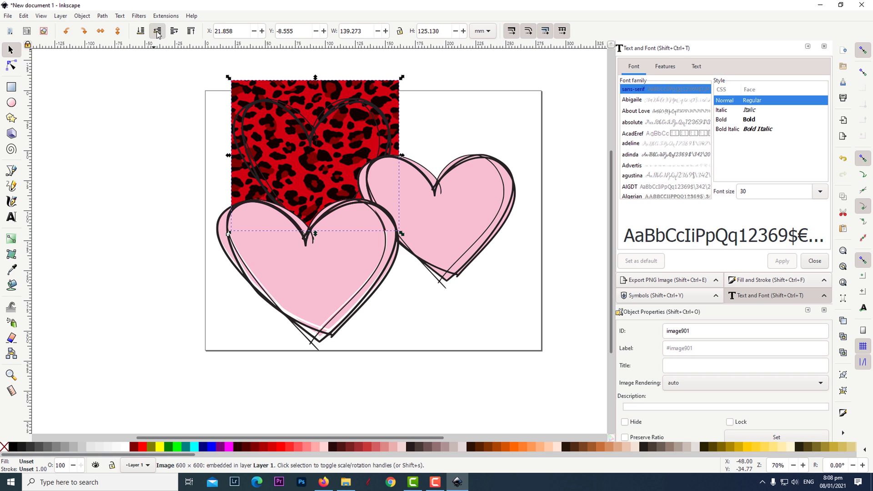
pyautogui.click(157, 31)
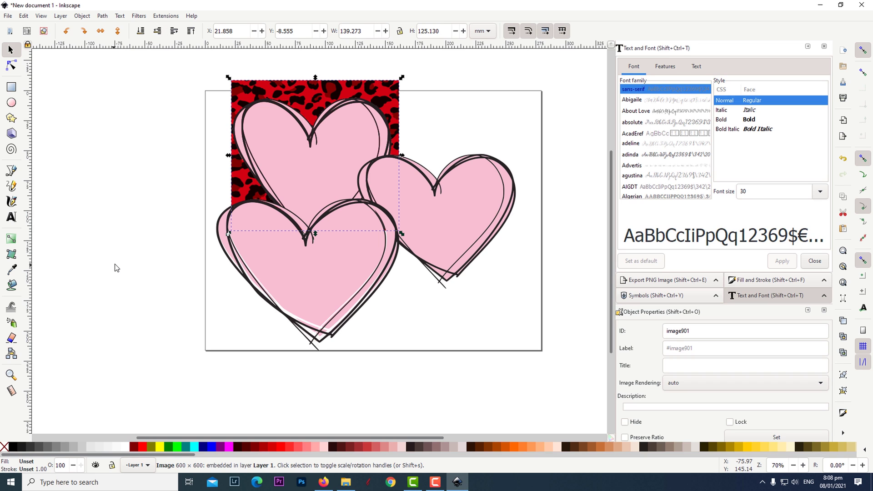
# - Clip the red leopard image to the top-left heart with Object > Clip > Set
pyautogui.click(109, 215)
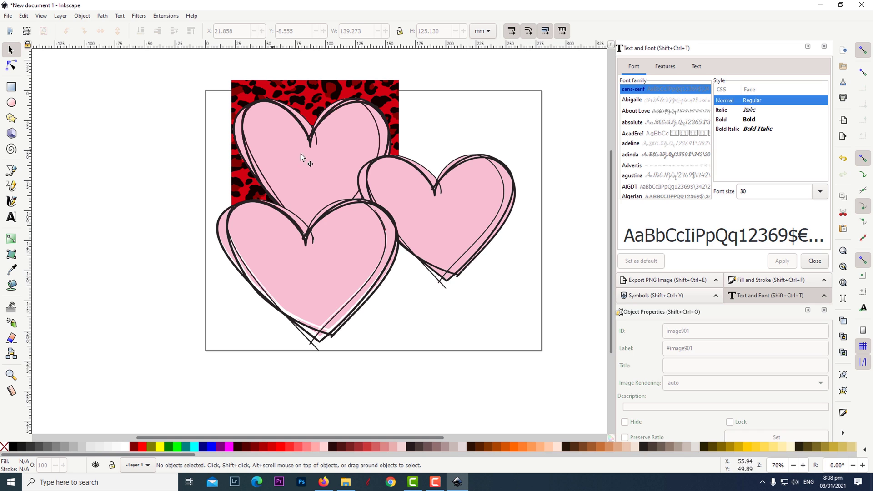
pyautogui.click(316, 158)
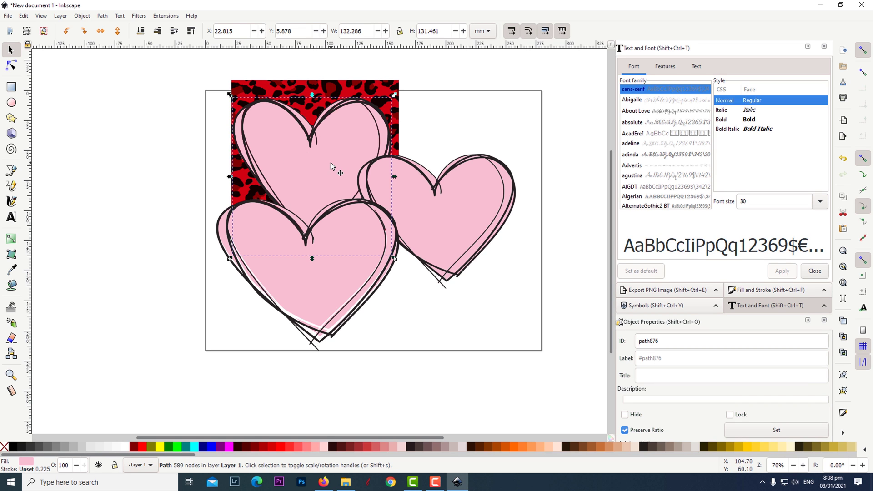
pyautogui.keyDown('shift'); pyautogui.click(331, 89); pyautogui.keyUp('shift')
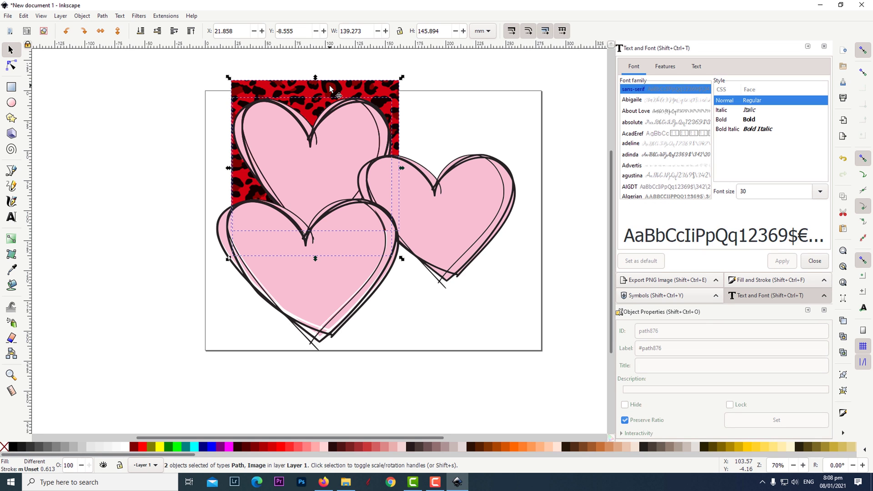
pyautogui.click(83, 16)
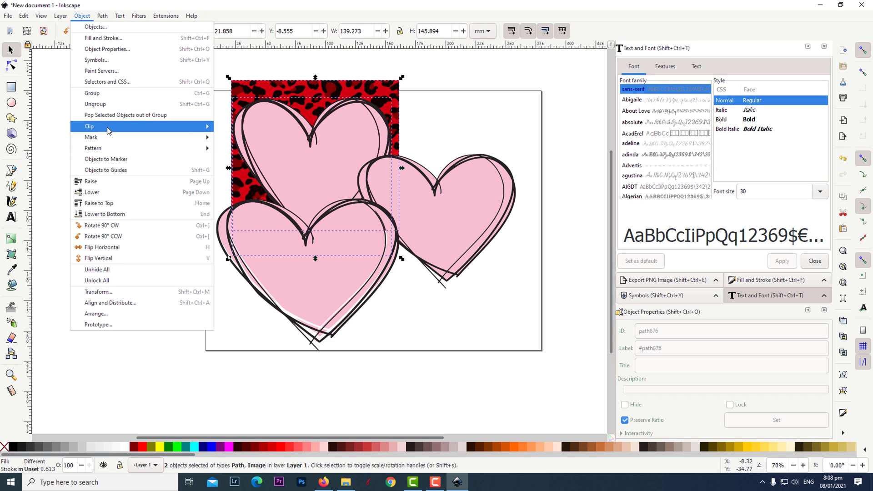
pyautogui.moveTo(109, 131)
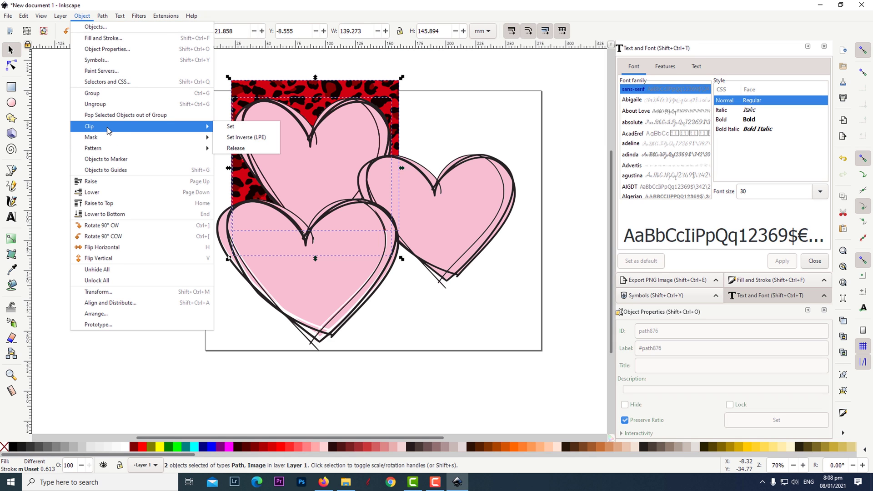
pyautogui.click(229, 127)
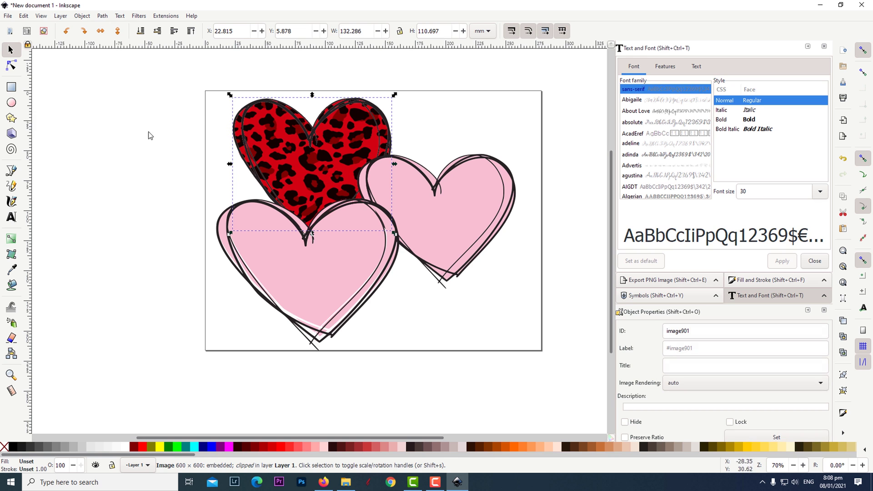
pyautogui.click(7, 15)
pyautogui.click(38, 125)
# - Import the zebra image and scale it, ratio locked, over the lower-left heart
pyautogui.doubleClick(523, 209)
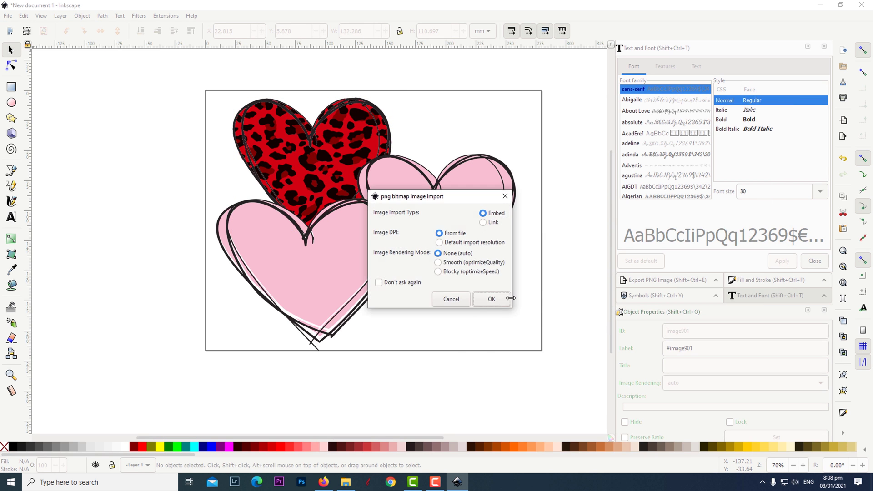
pyautogui.press('Return')
pyautogui.moveTo(531, 231); pyautogui.dragTo(244, 212)
pyautogui.moveTo(498, 124); pyautogui.dragTo(384, 213)
pyautogui.click(401, 31)
pyautogui.moveTo(243, 275); pyautogui.dragTo(276, 252)
pyautogui.press('Escape')
# - Send the zebra image to the bottom and clip it to the lower-left heart
pyautogui.click(276, 252)
pyautogui.click(140, 31)
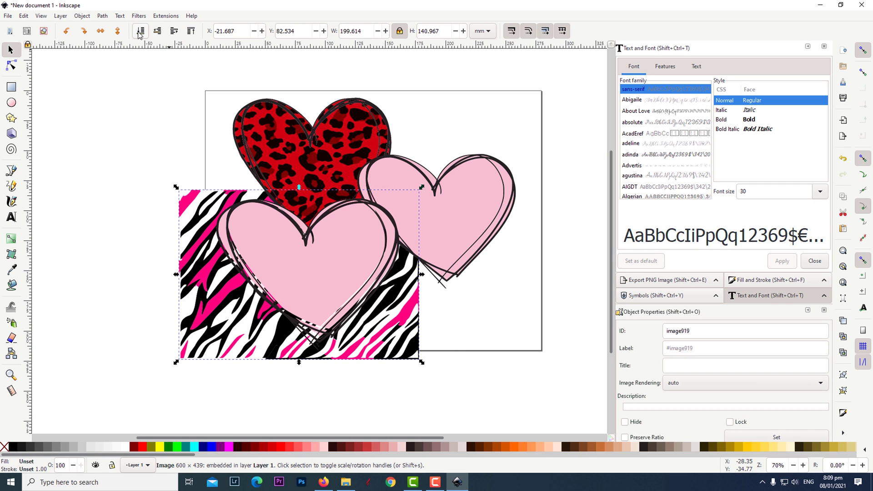
pyautogui.click(142, 128)
pyautogui.click(339, 262)
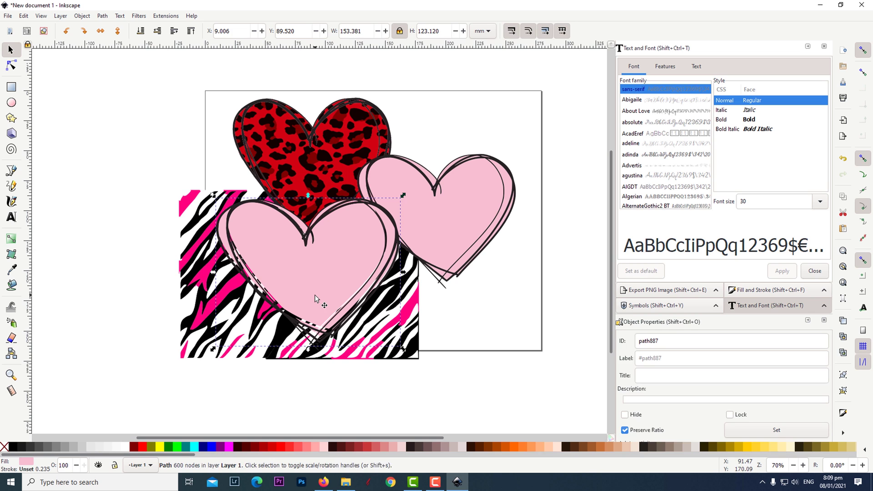
pyautogui.keyDown('shift'); pyautogui.click(190, 210); pyautogui.keyUp('shift')
pyautogui.click(81, 16)
pyautogui.click(233, 122)
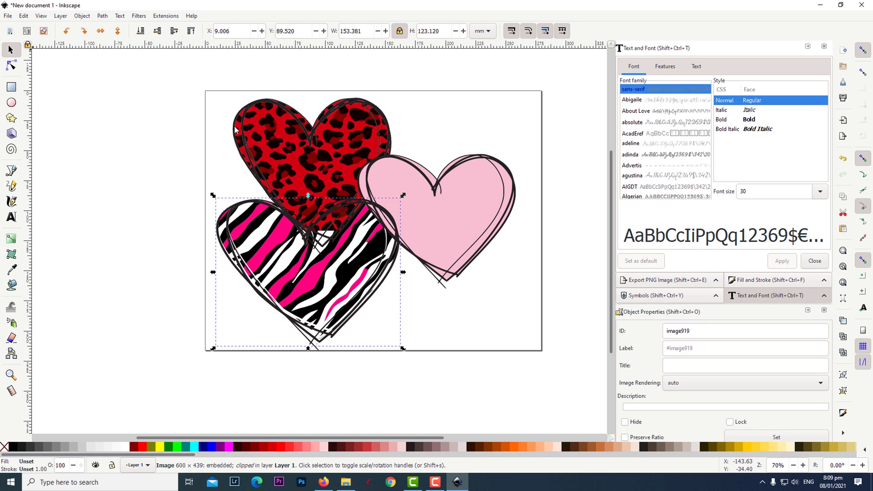
pyautogui.click(482, 321)
pyautogui.click(458, 209)
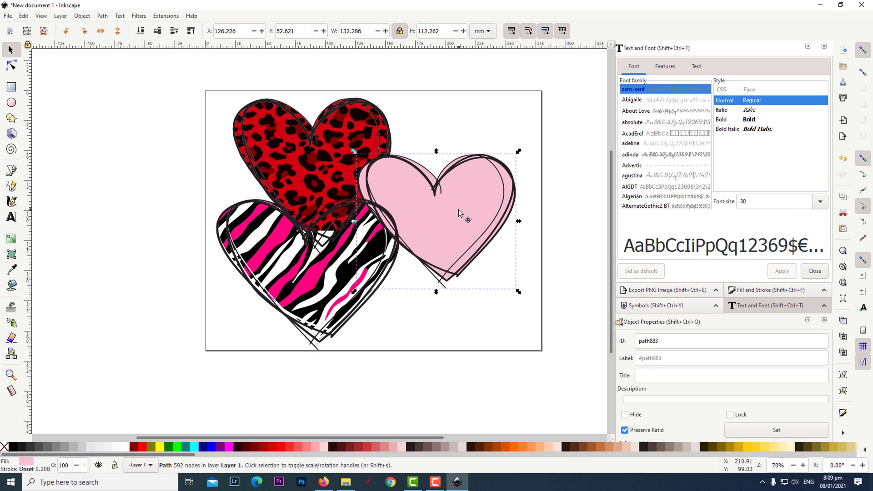
pyautogui.press('Escape')
pyautogui.click(8, 16)
# - Import the leopard-print PNG, shrink it and position it over the right-hand heart
pyautogui.click(27, 135)
pyautogui.click(675, 156)
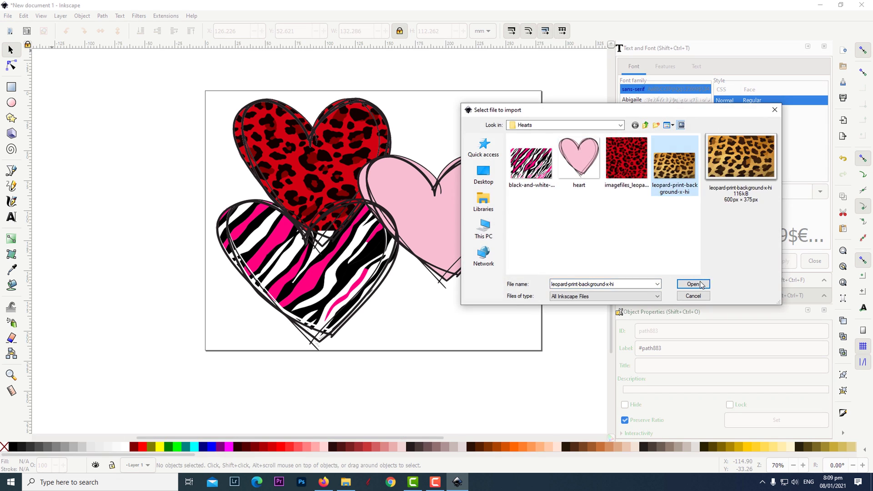
pyautogui.click(691, 285)
pyautogui.click(490, 299)
pyautogui.moveTo(536, 105); pyautogui.dragTo(449, 195)
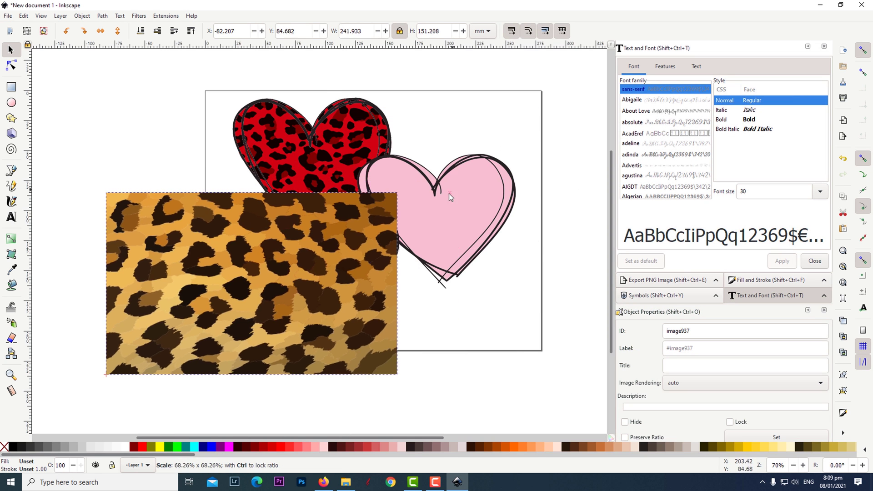
pyautogui.moveTo(318, 296); pyautogui.dragTo(518, 232)
pyautogui.moveTo(576, 146); pyautogui.dragTo(556, 159)
pyautogui.moveTo(453, 269); pyautogui.dragTo(466, 257)
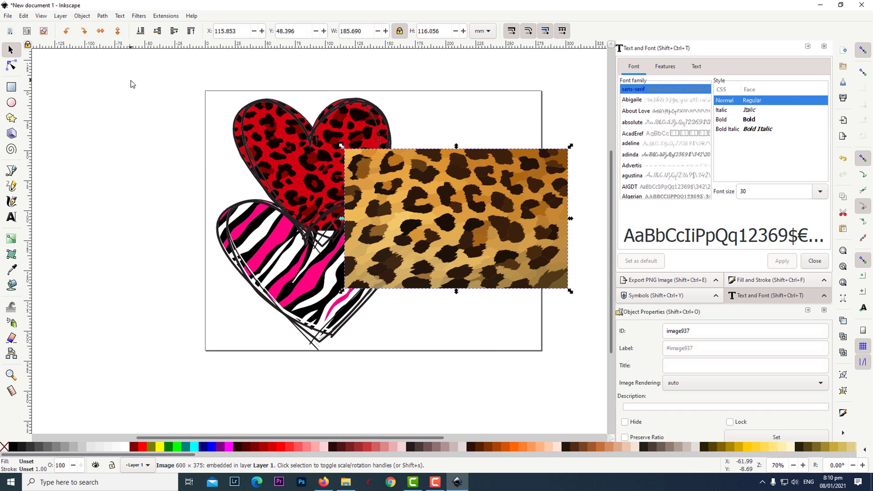
# - Lower the leopard image to the bottom and clip it to the right-hand heart's shape
pyautogui.click(140, 31)
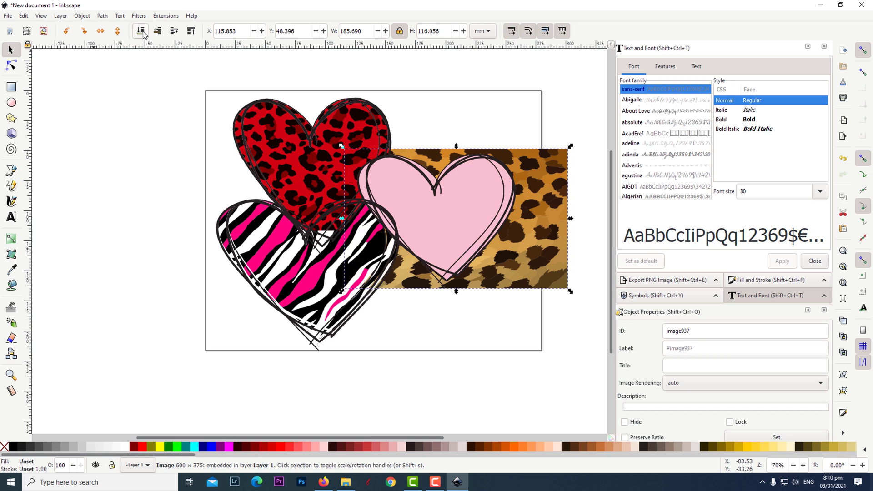
pyautogui.click(463, 204)
pyautogui.keyDown('shift'); pyautogui.click(557, 240); pyautogui.keyUp('shift')
pyautogui.click(82, 16)
pyautogui.moveTo(91, 126)
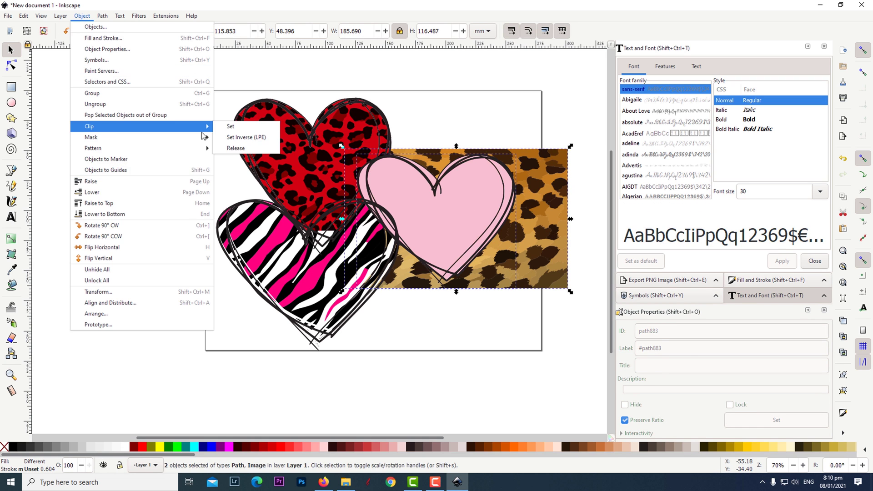
pyautogui.click(227, 126)
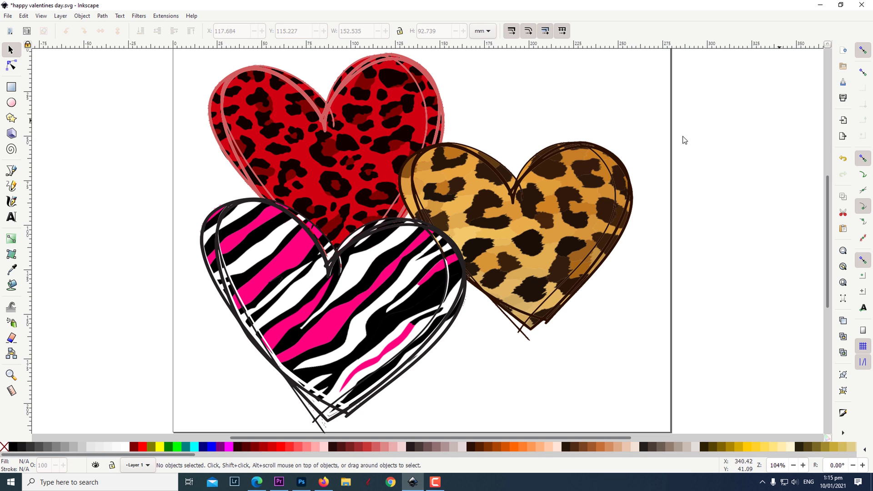
# - Zoom in on the leopard heart and select its sketchy outline path
pyautogui.click(12, 376)
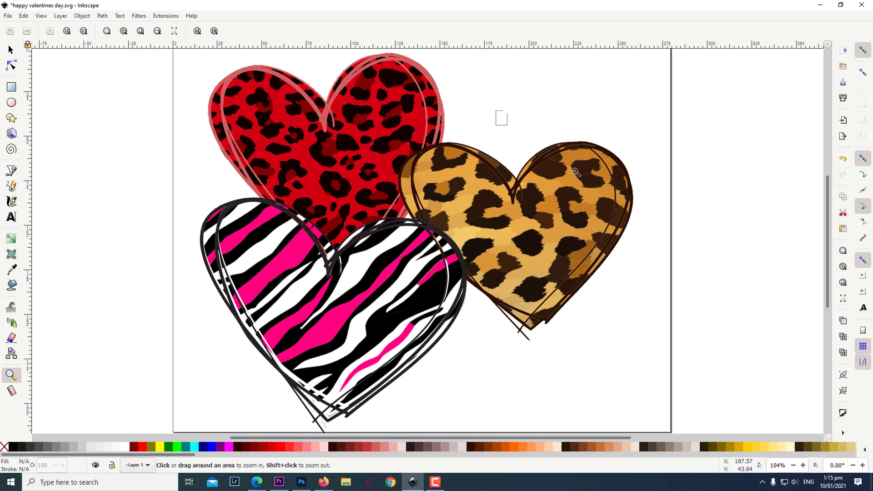
pyautogui.moveTo(576, 172); pyautogui.dragTo(654, 260)
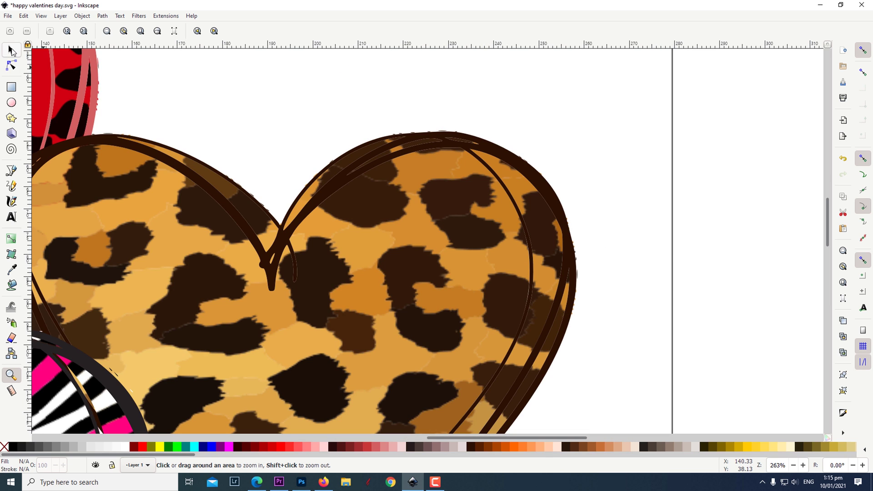
pyautogui.click(12, 51)
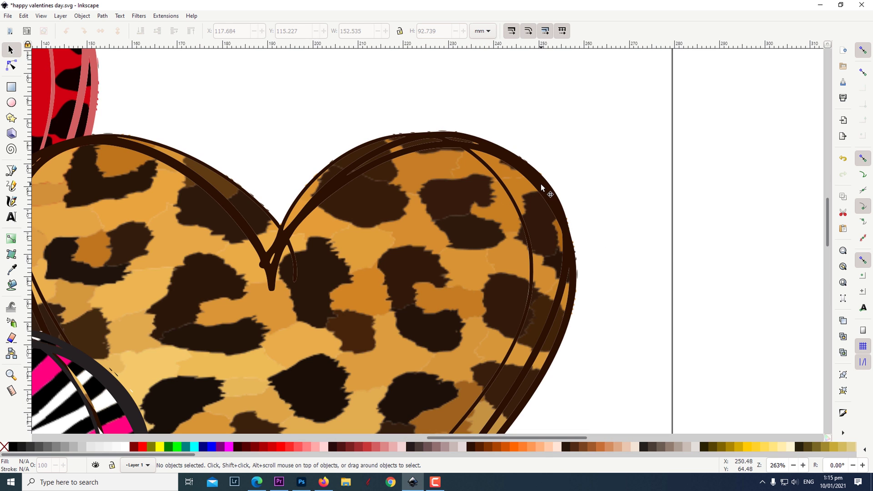
pyautogui.click(410, 149)
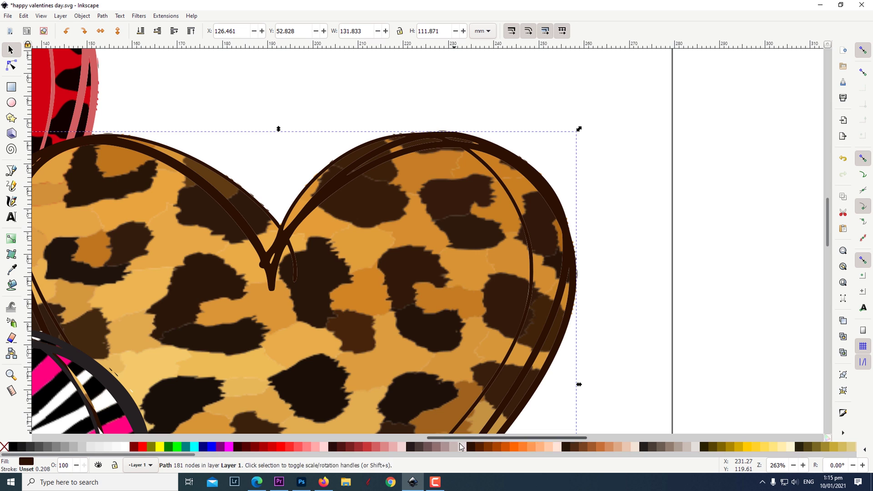
# - Color the leopard heart's outline orange #AA4400, then raise the zebra heart above the red heart
pyautogui.click(497, 447)
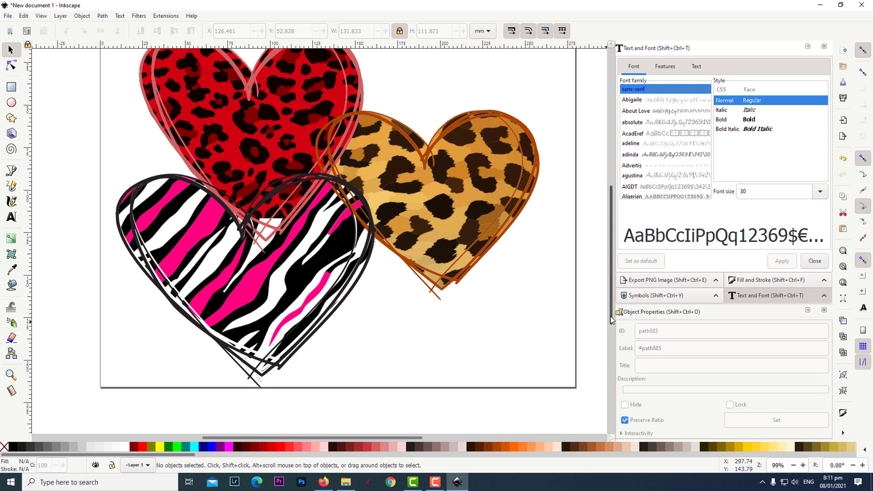
pyautogui.click(296, 277)
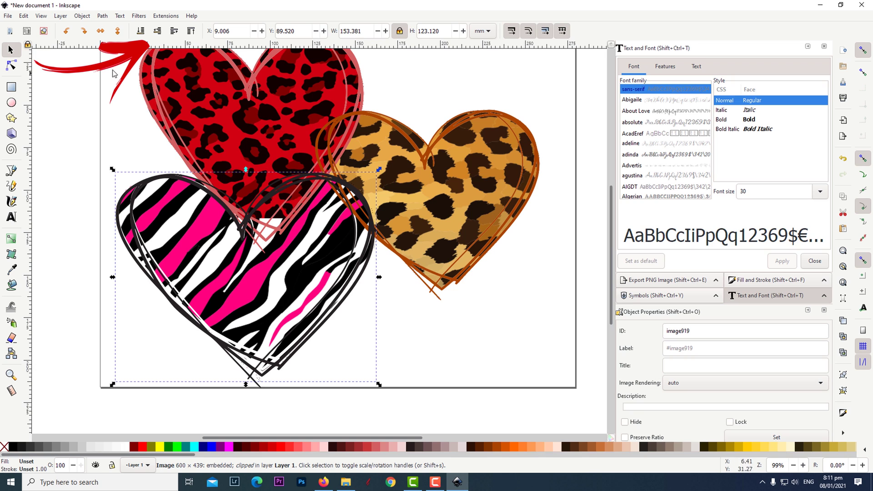
pyautogui.click(173, 31)
pyautogui.press('Escape')
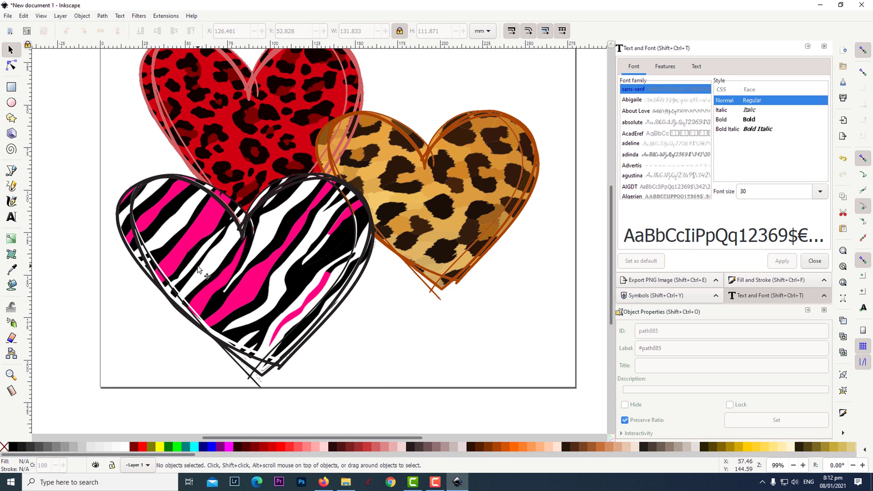
# - Draw a freehand pencil curve rising from below the zebra heart up to the right
pyautogui.click(12, 186)
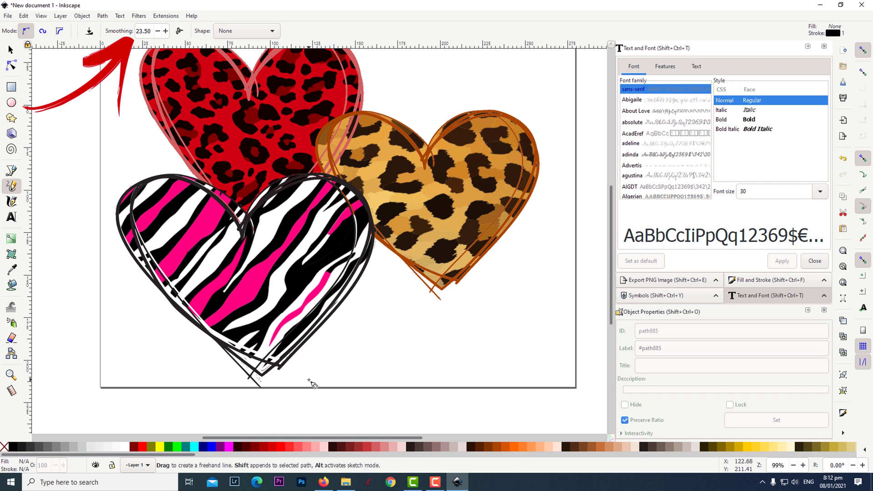
pyautogui.moveTo(309, 380)
pyautogui.mouseDown()
pyautogui.moveTo(337, 344)
pyautogui.moveTo(433, 322)
pyautogui.moveTo(477, 301)
pyautogui.moveTo(541, 208)
pyautogui.mouseUp()
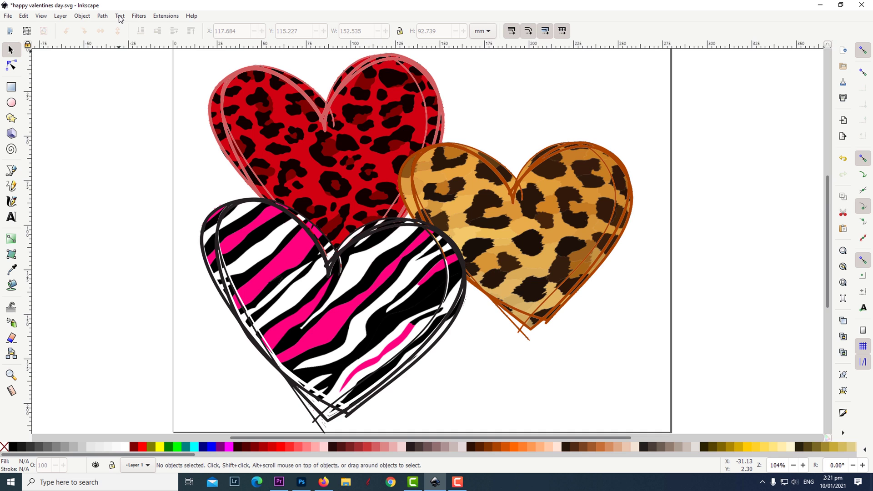
# - Open the Text and Font dialog and write 'Happy Valentine's Day' below the curve
pyautogui.click(119, 16)
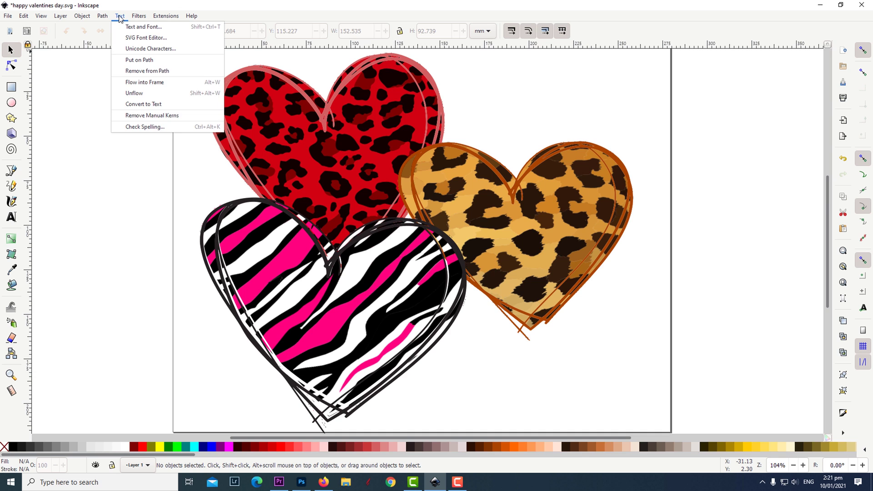
pyautogui.click(132, 28)
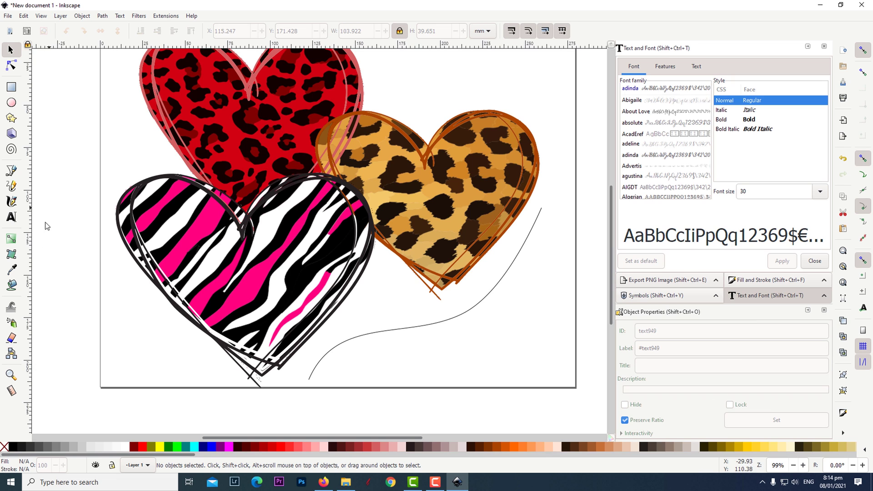
pyautogui.click(10, 218)
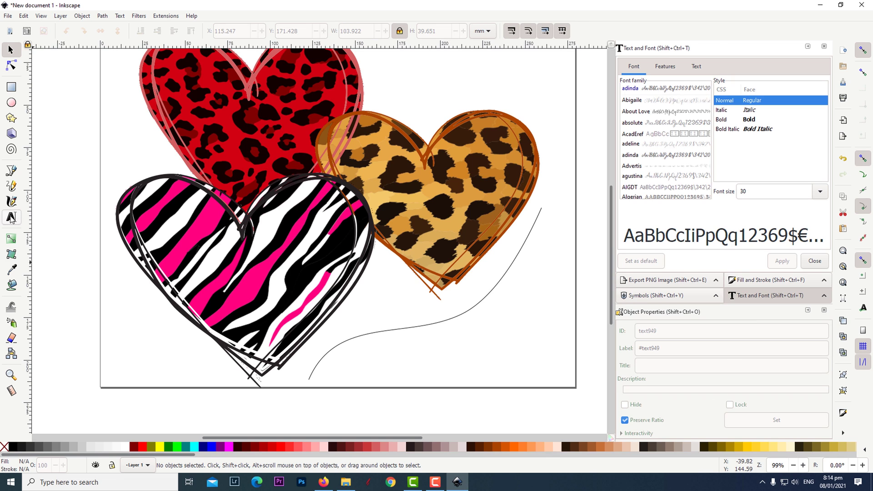
pyautogui.click(417, 357)
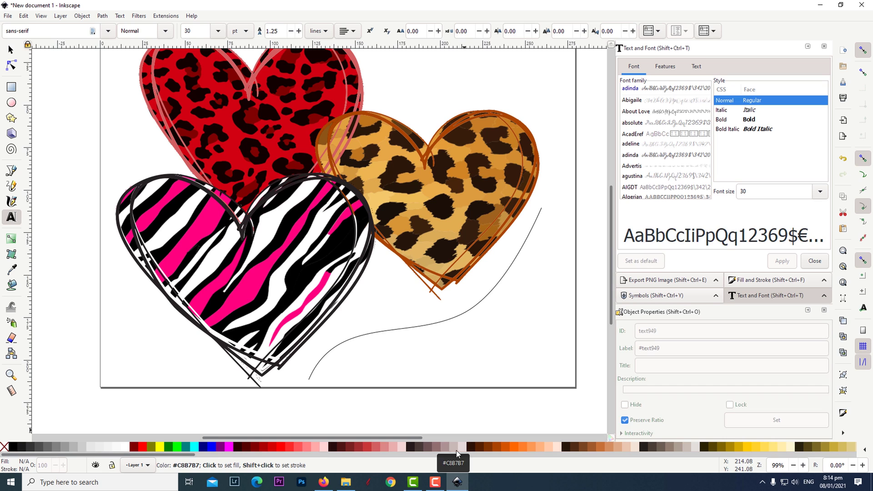
pyautogui.write('Happy Va')
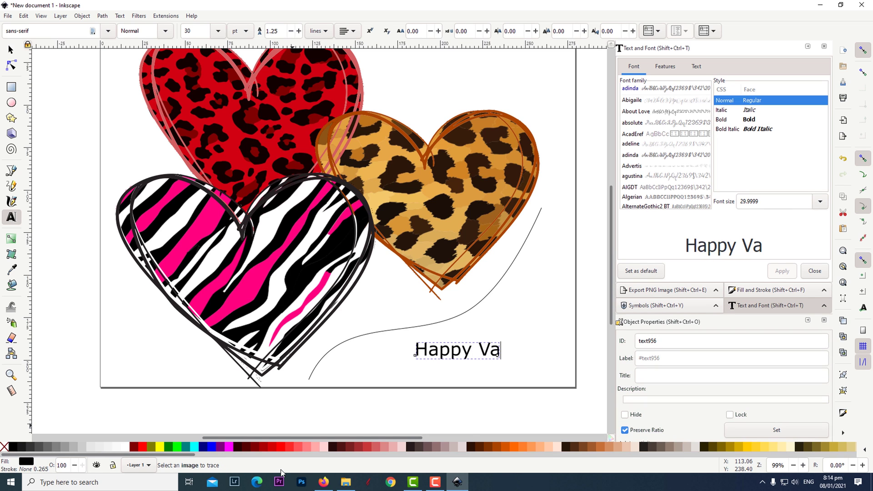
pyautogui.write('lentine')
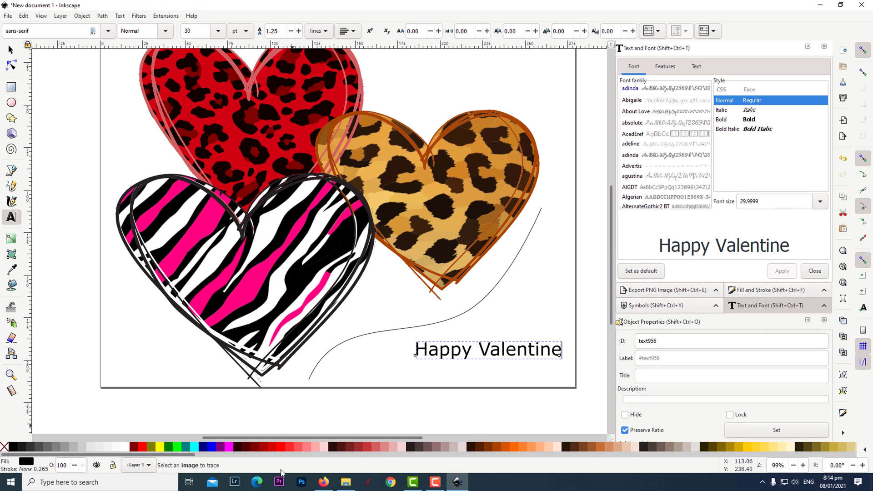
pyautogui.write("'s Day")
pyautogui.press('F1')
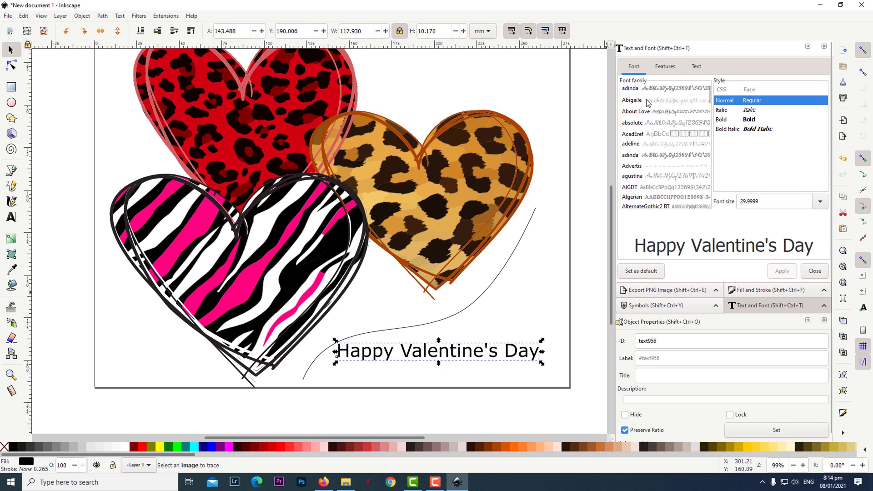
# - Apply the adinda script font to the greeting, enlarge it and place it beside the curve
pyautogui.click(648, 89)
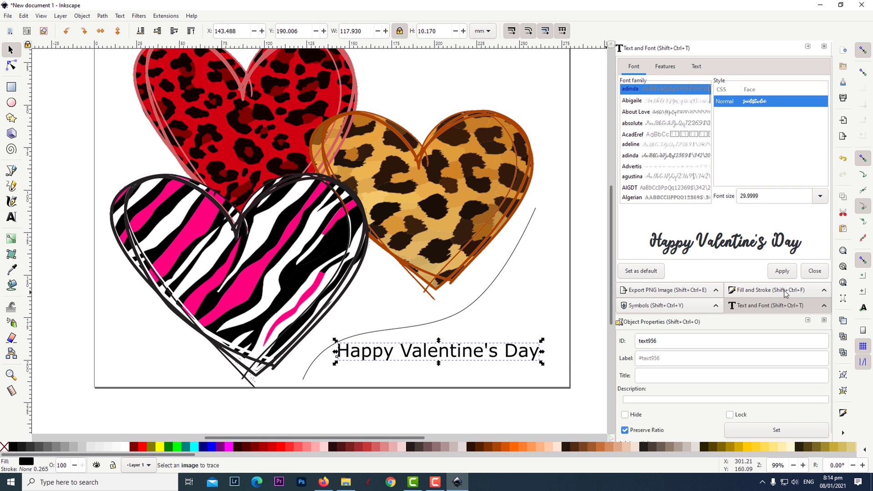
pyautogui.click(782, 271)
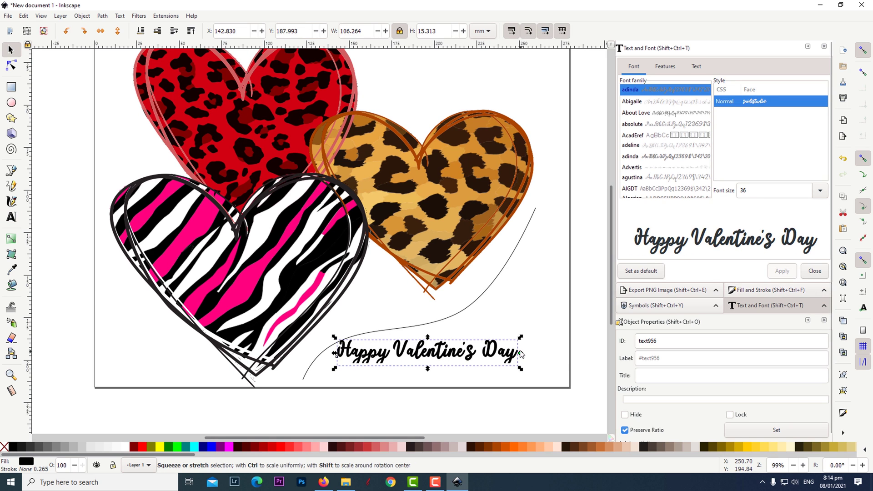
pyautogui.moveTo(534, 337); pyautogui.dragTo(601, 325)
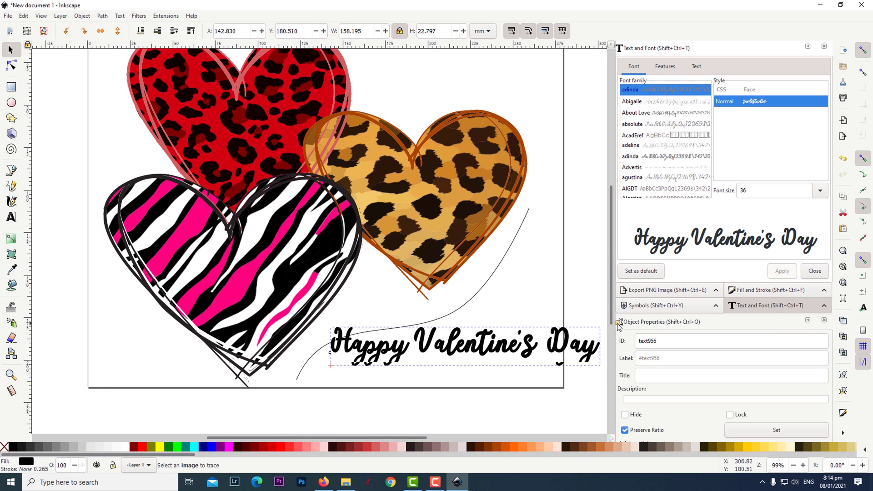
pyautogui.moveTo(576, 358); pyautogui.dragTo(567, 321)
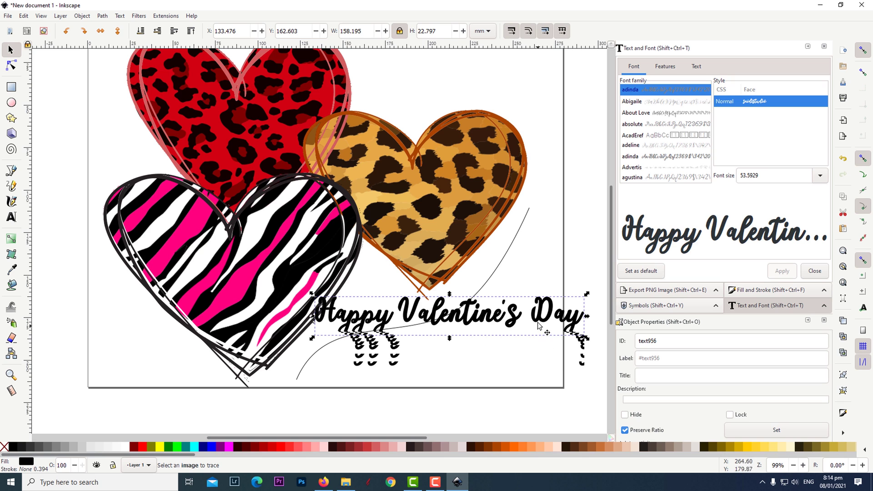
pyautogui.moveTo(543, 332); pyautogui.dragTo(522, 338)
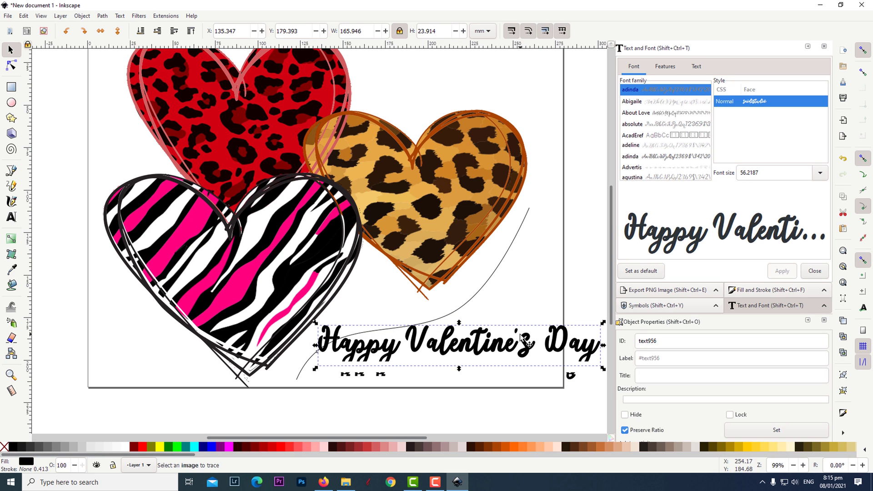
# - Put the greeting text on the thin curve so it arcs upward
pyautogui.keyDown('shift'); pyautogui.click(495, 273); pyautogui.keyUp('shift')
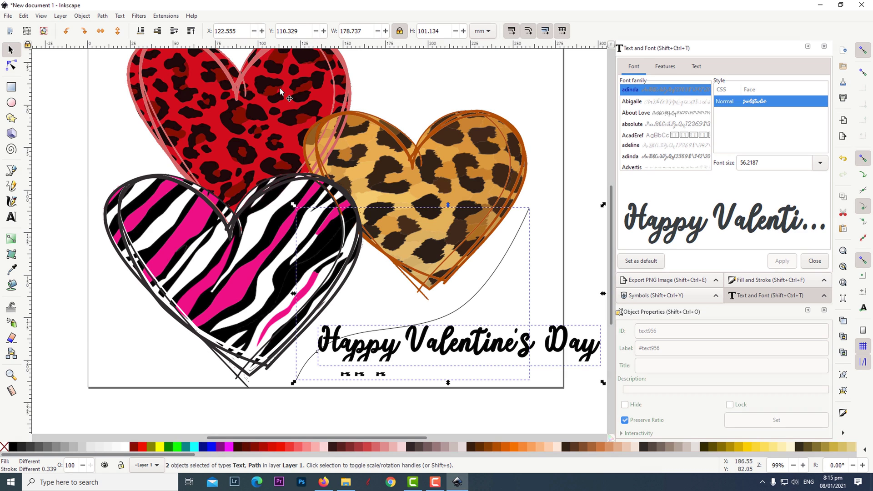
pyautogui.click(120, 16)
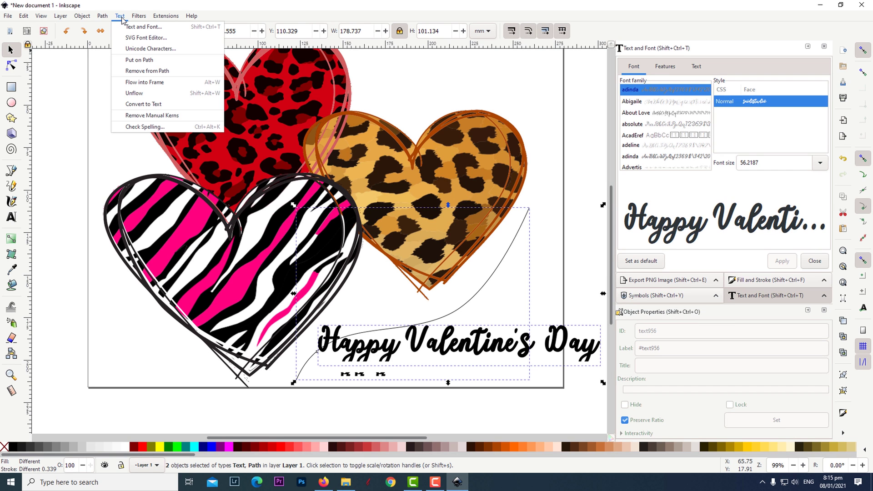
pyautogui.click(139, 60)
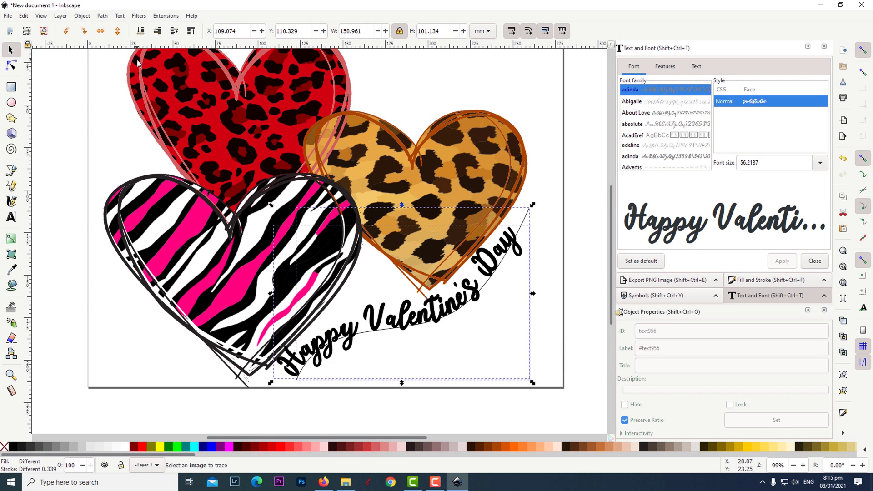
# - Convert the curved greeting into path outlines, then select the curve and clear the selection
pyautogui.click(102, 16)
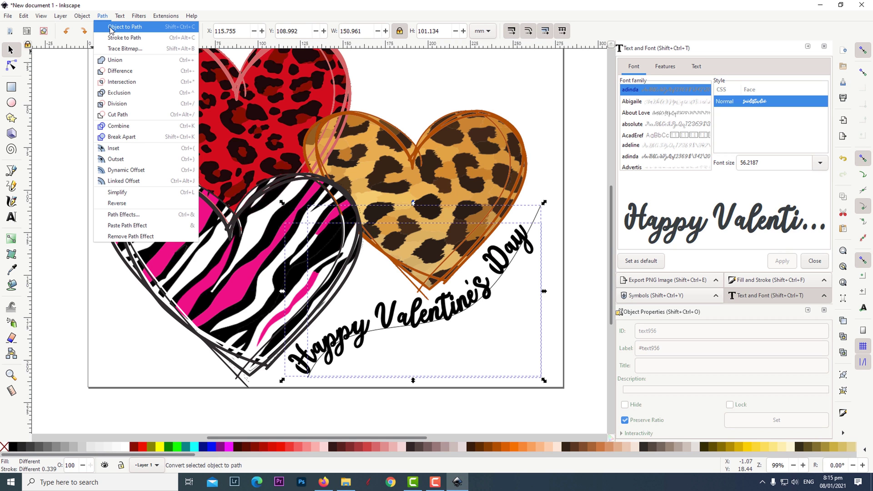
pyautogui.click(110, 28)
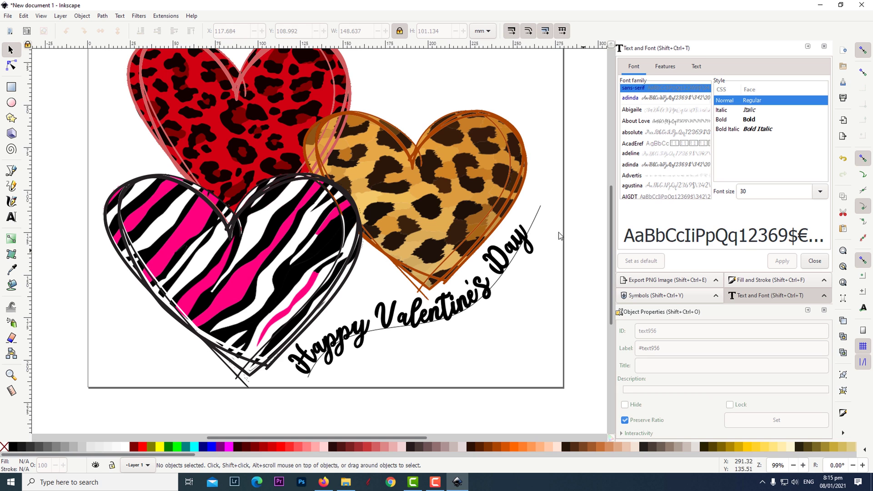
pyautogui.click(535, 219)
pyautogui.click(455, 387)
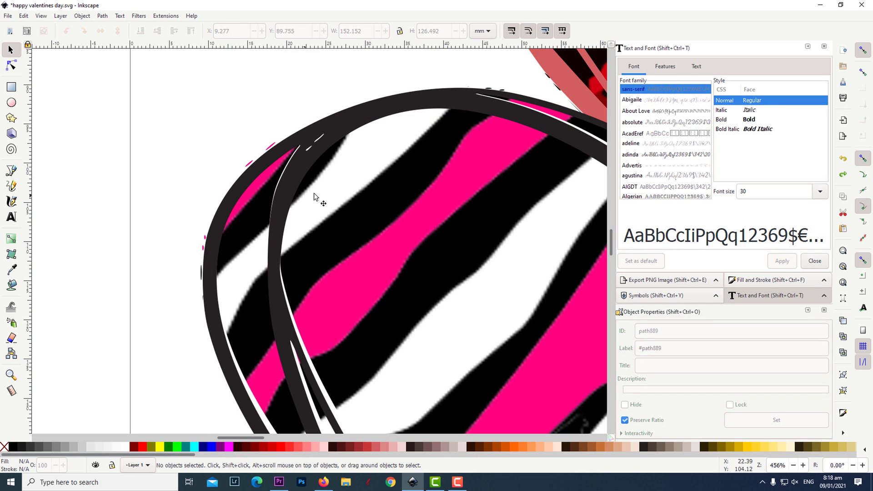
# - Group the zebra heart's sketch outline with its zebra pattern image
pyautogui.click(288, 190)
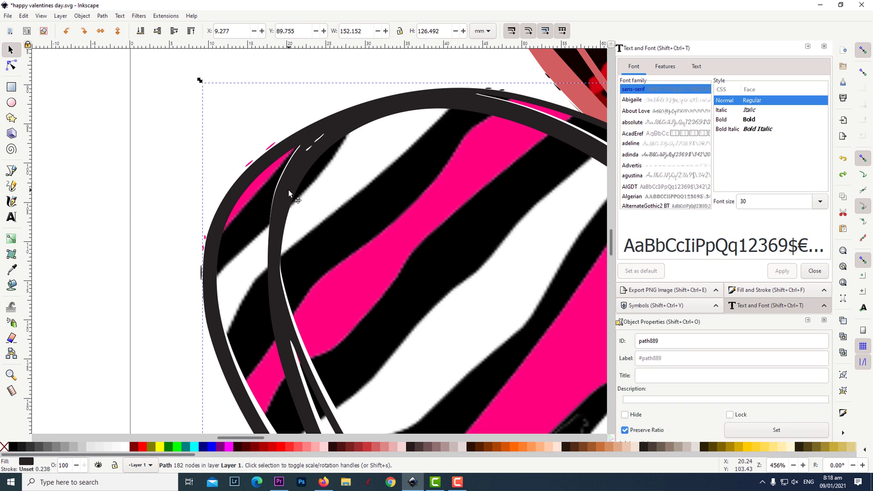
pyautogui.keyDown('shift'); pyautogui.click(360, 217); pyautogui.keyUp('shift')
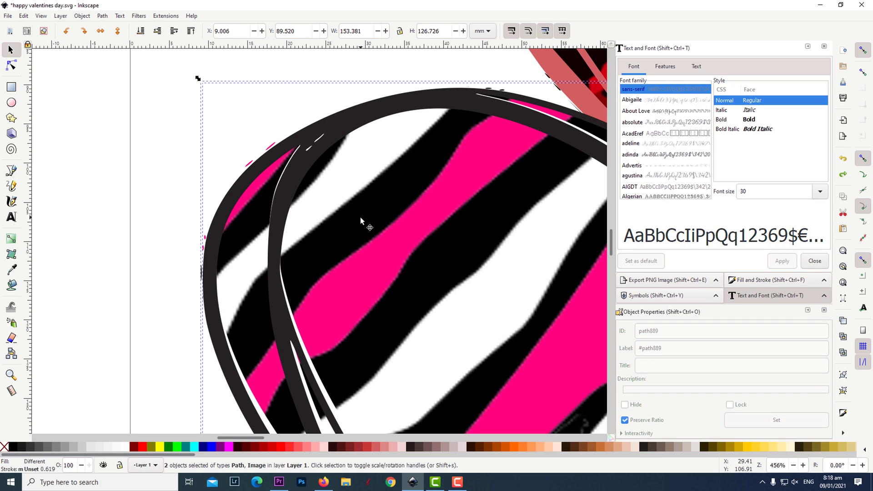
pyautogui.rightClick(360, 219)
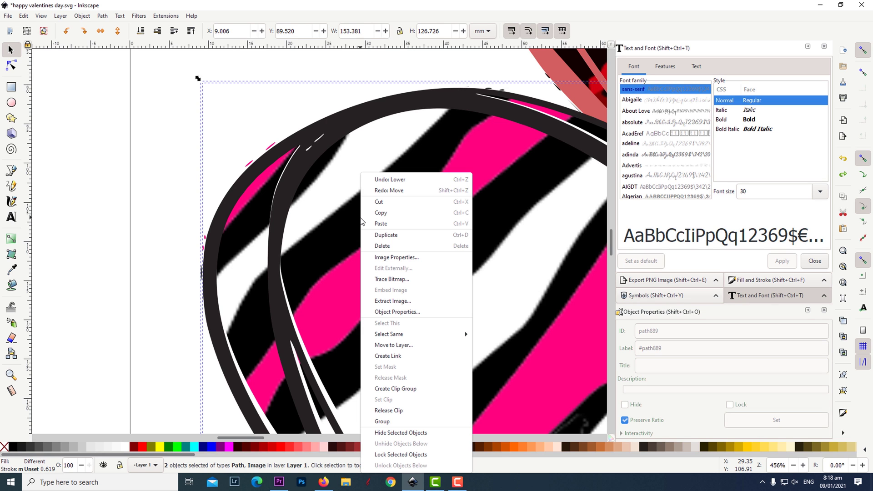
pyautogui.click(382, 421)
# - Tilt the grouped zebra heart a few degrees and rotate the red leopard heart slightly
pyautogui.press('-')
pyautogui.press('-')
pyautogui.press('-')
pyautogui.press('-')
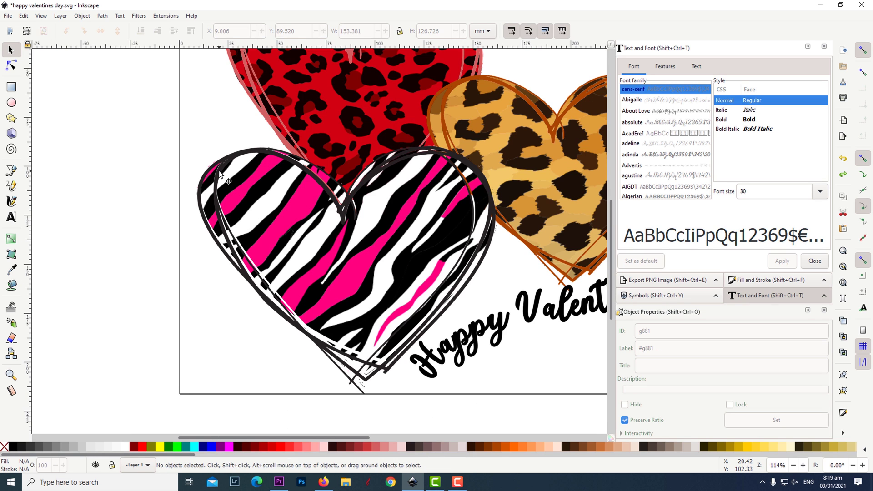
pyautogui.click(220, 173)
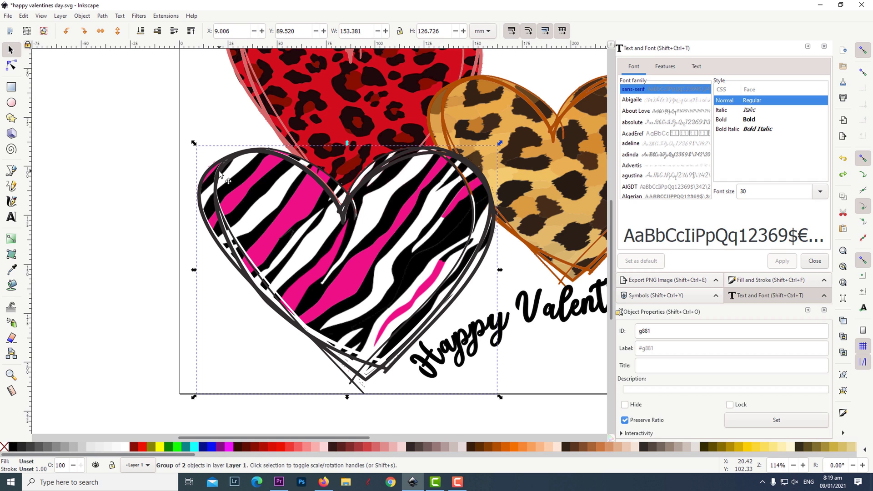
pyautogui.click(219, 173)
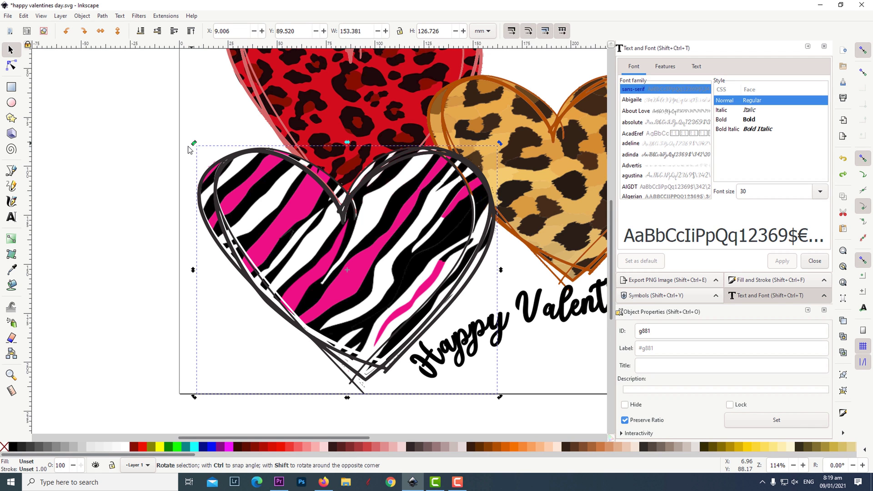
pyautogui.moveTo(189, 150); pyautogui.dragTo(217, 130)
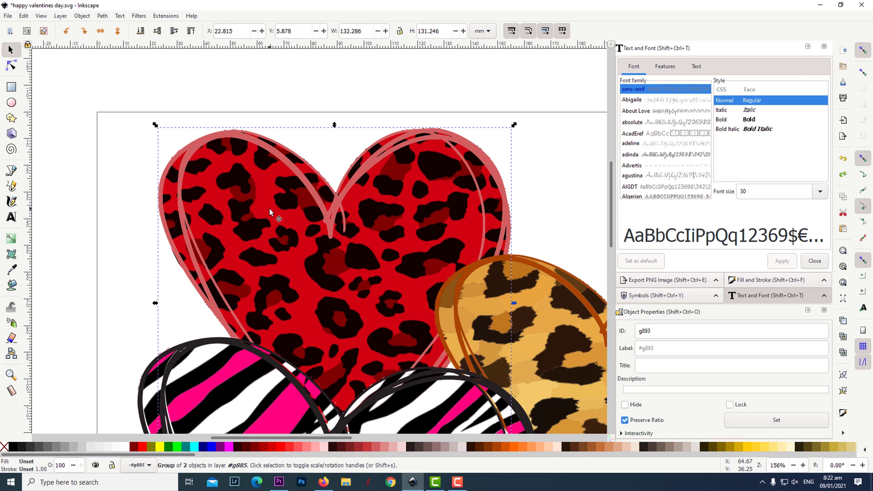
pyautogui.click(270, 208)
pyautogui.moveTo(155, 126); pyautogui.dragTo(138, 140)
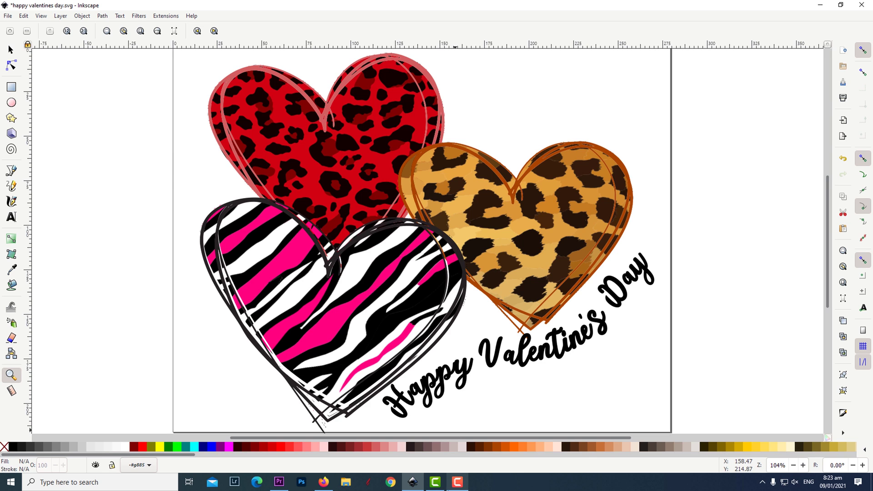
pyautogui.scroll(-2, 792, 264)
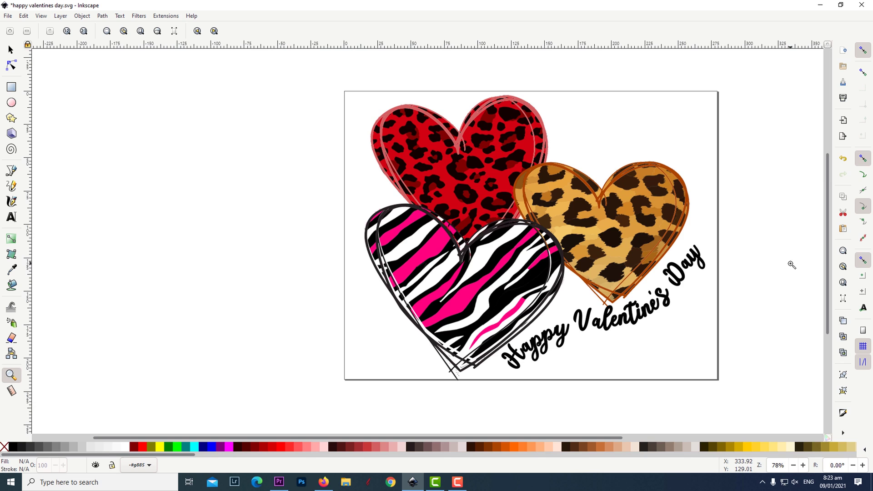